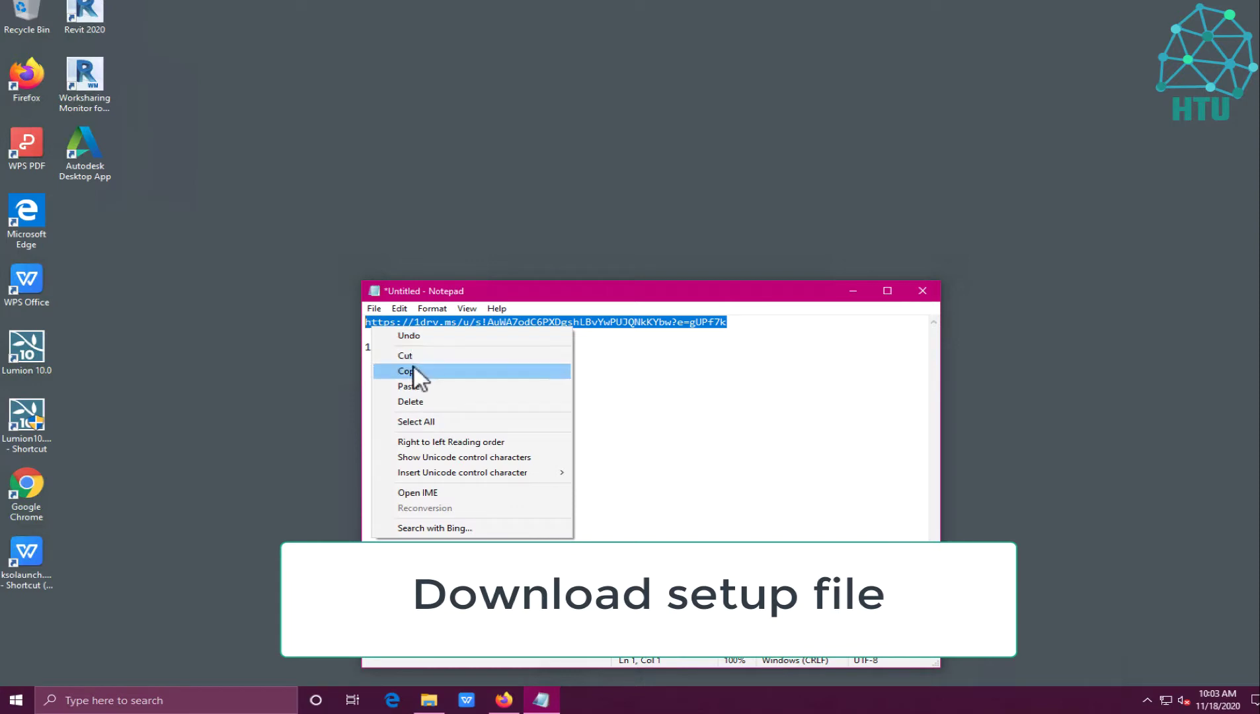
Copy the OneDrive link from the Notepad note and open it in Google Chrome.
{"action": "left_click", "coordinate": [410, 371]}
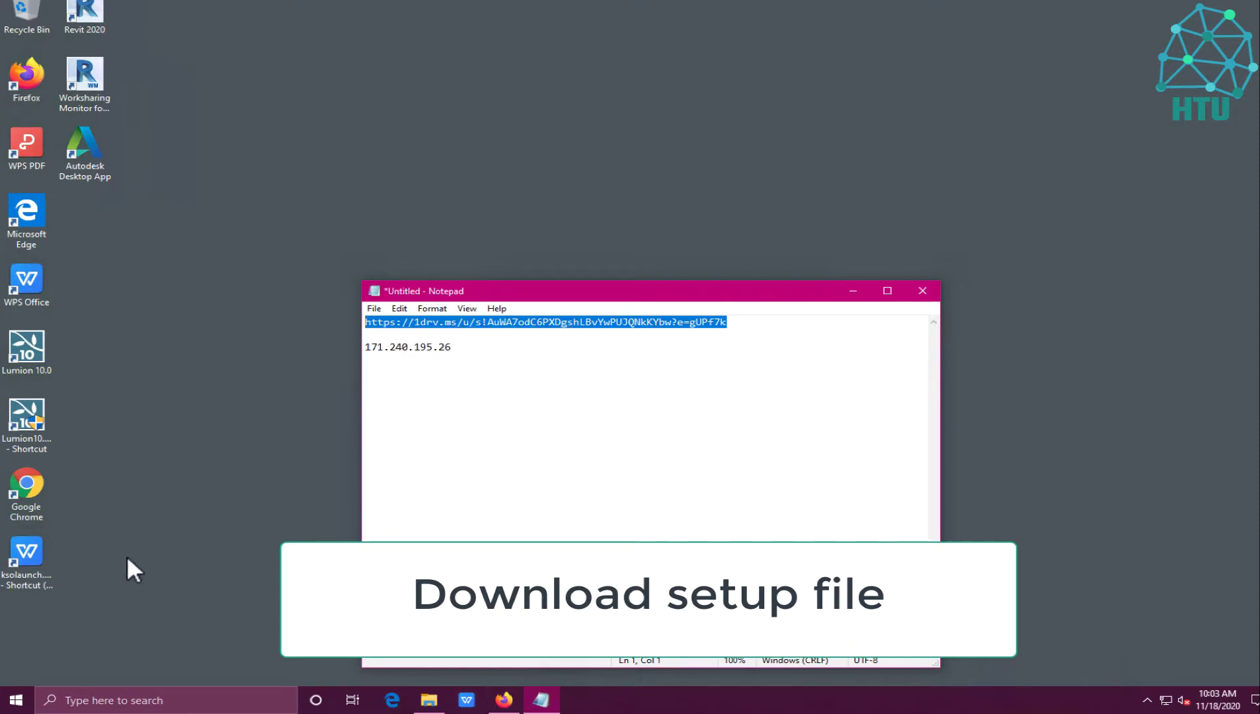
{"action": "double_click", "coordinate": [44, 481]}
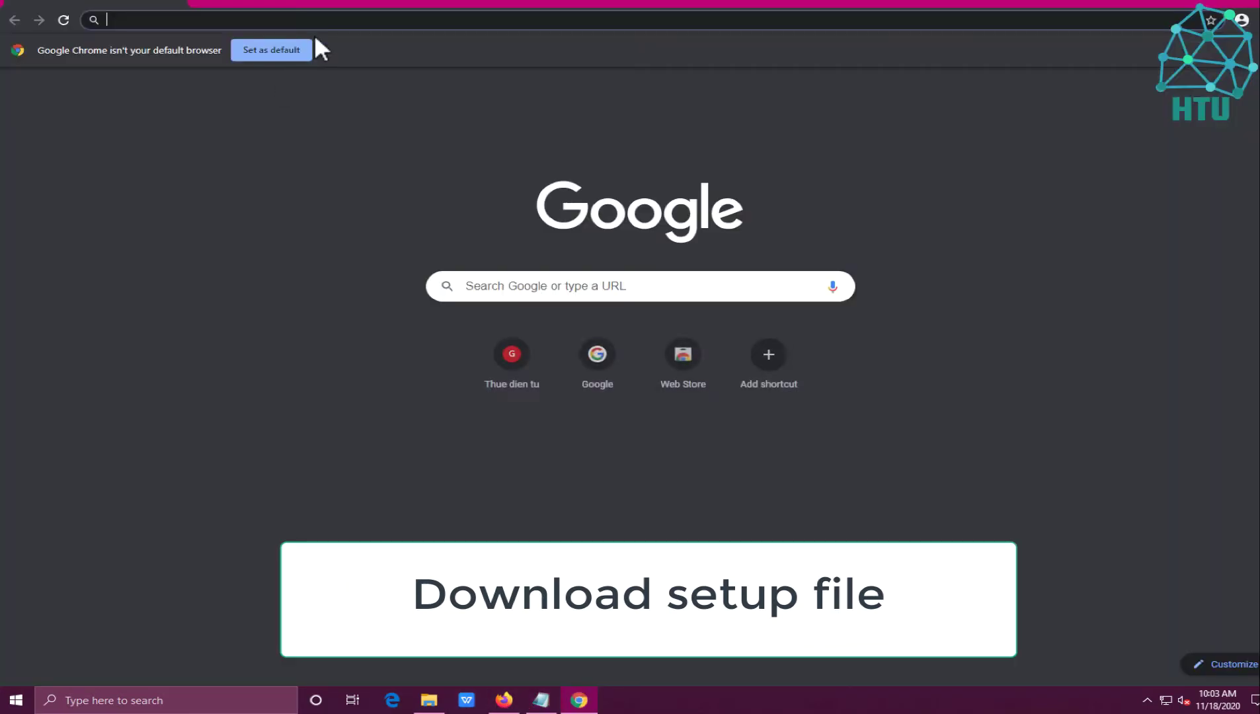
{"action": "right_click", "coordinate": [337, 16]}
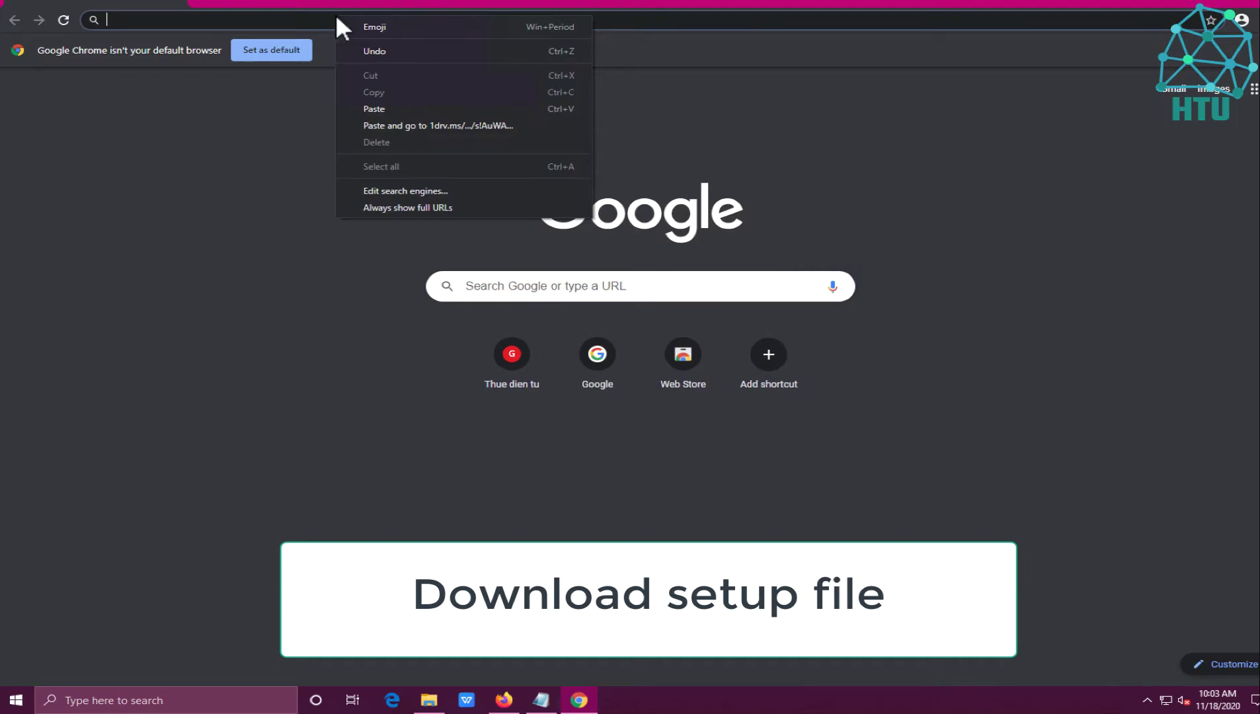
{"action": "left_click", "coordinate": [382, 106]}
{"action": "key", "text": "Return"}
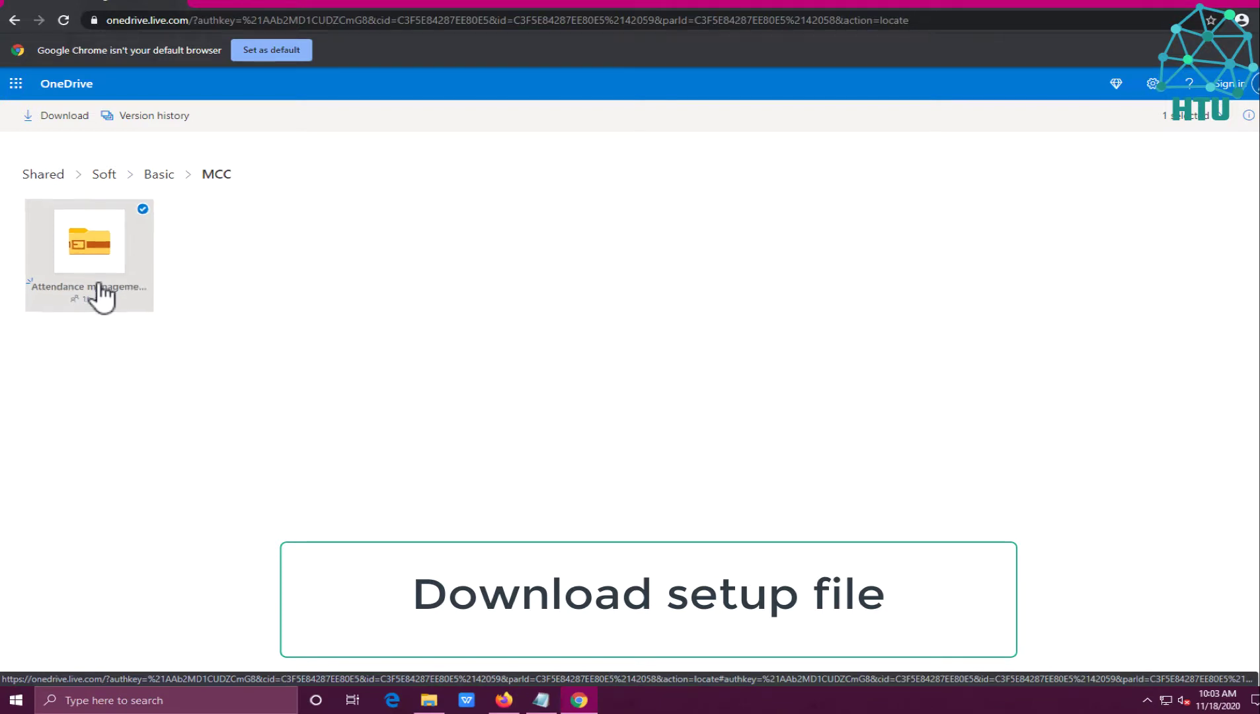
Download the Attendance management archive from the shared MCC folder.
{"action": "right_click", "coordinate": [102, 294]}
{"action": "left_click", "coordinate": [125, 317]}
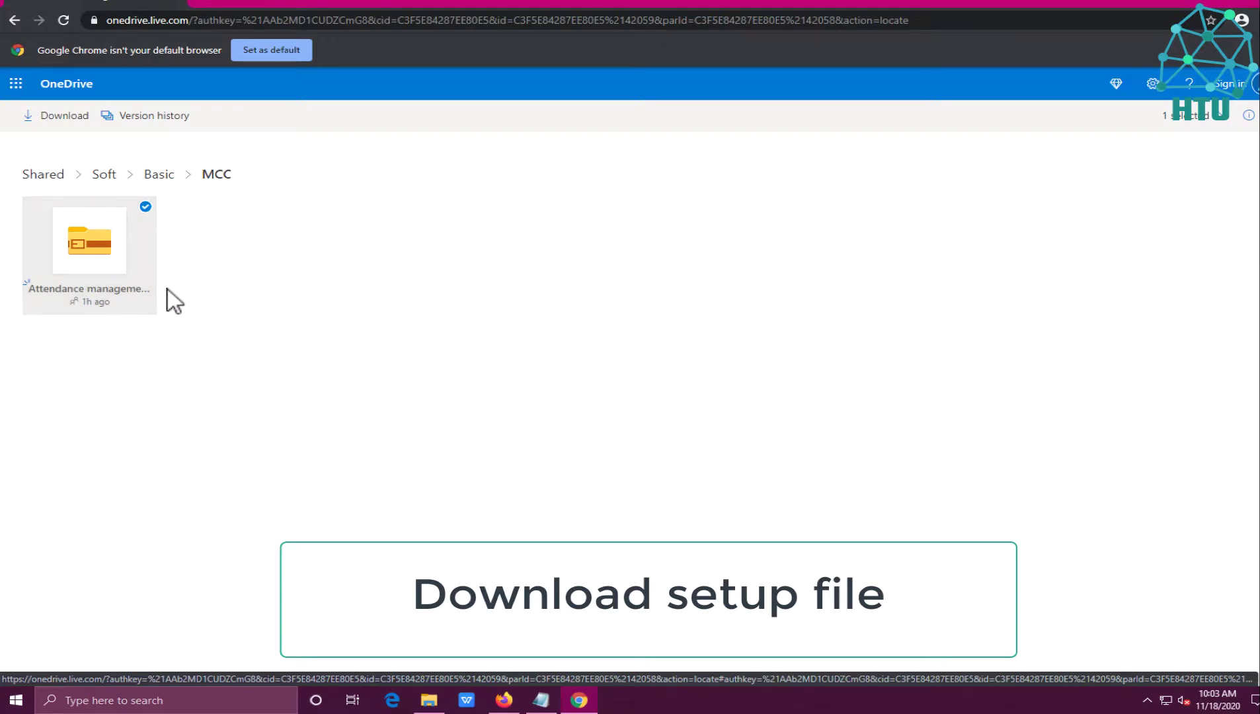
{"action": "double_click", "coordinate": [115, 261]}
{"action": "right_click", "coordinate": [114, 260]}
{"action": "left_click", "coordinate": [259, 217]}
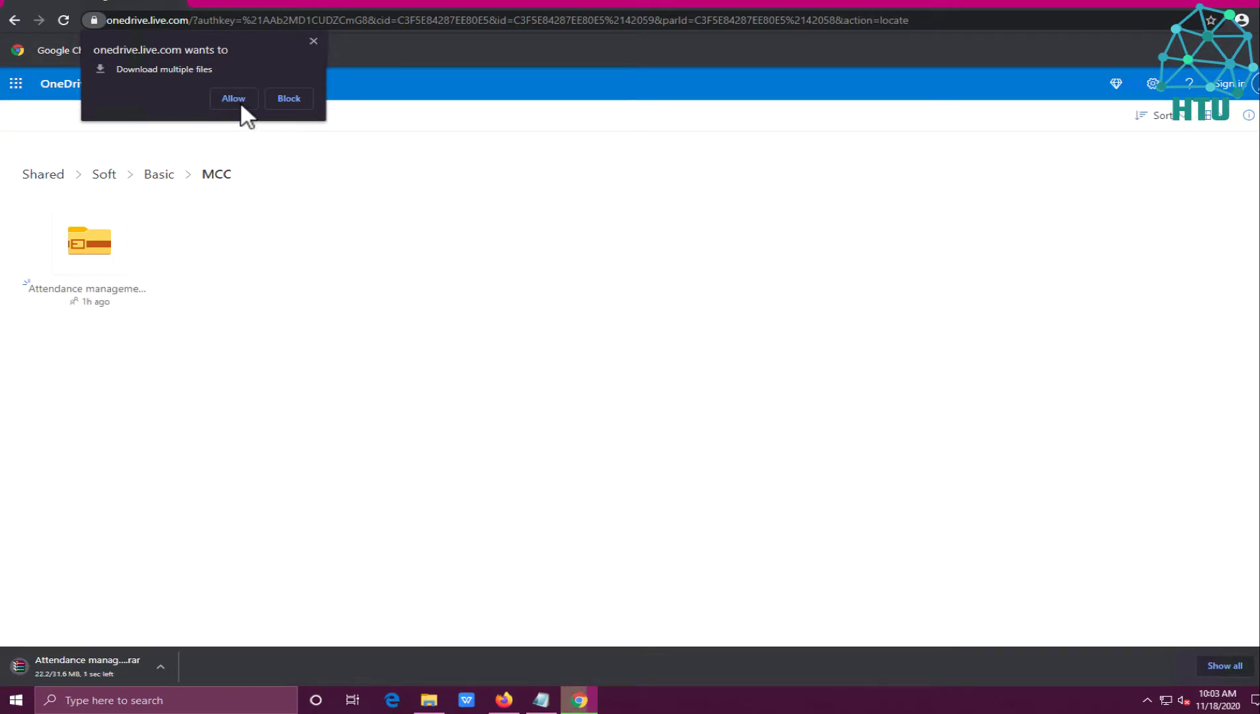
Show the downloaded Attendance management time5.0.rar in its folder and extract it to a folder of the same name.
{"action": "left_click", "coordinate": [158, 664]}
{"action": "left_click", "coordinate": [201, 620]}
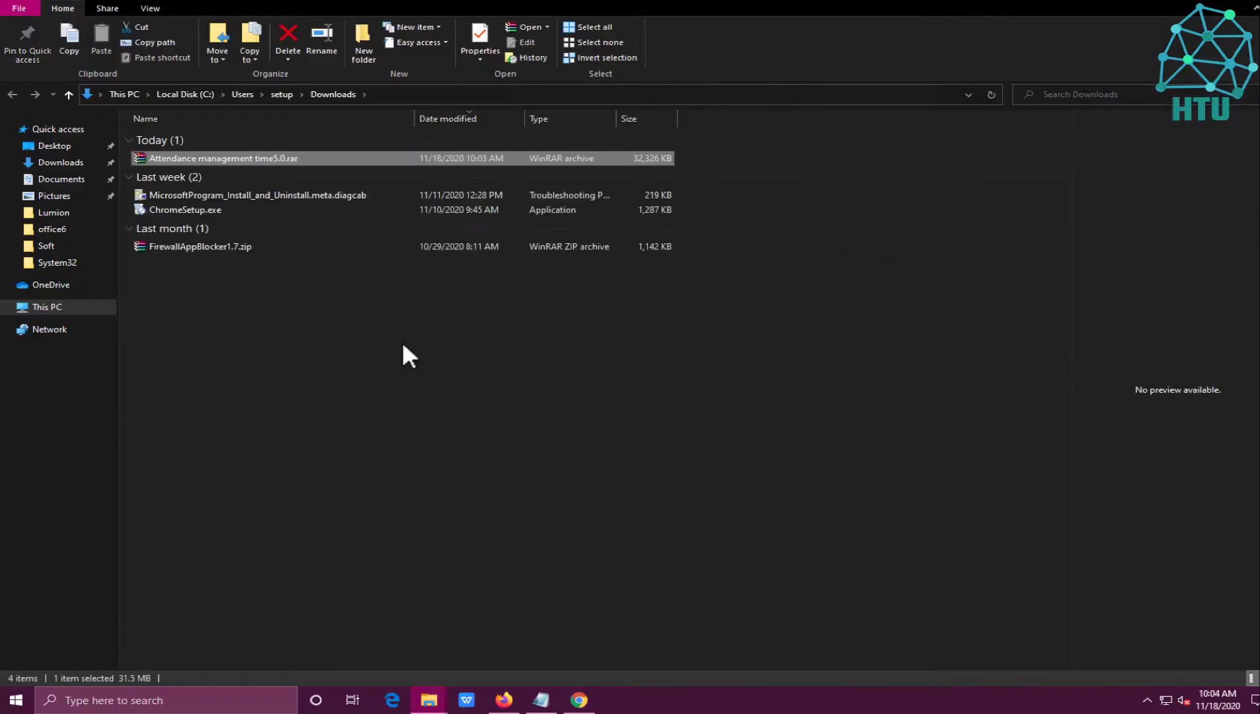
{"action": "right_click", "coordinate": [288, 161]}
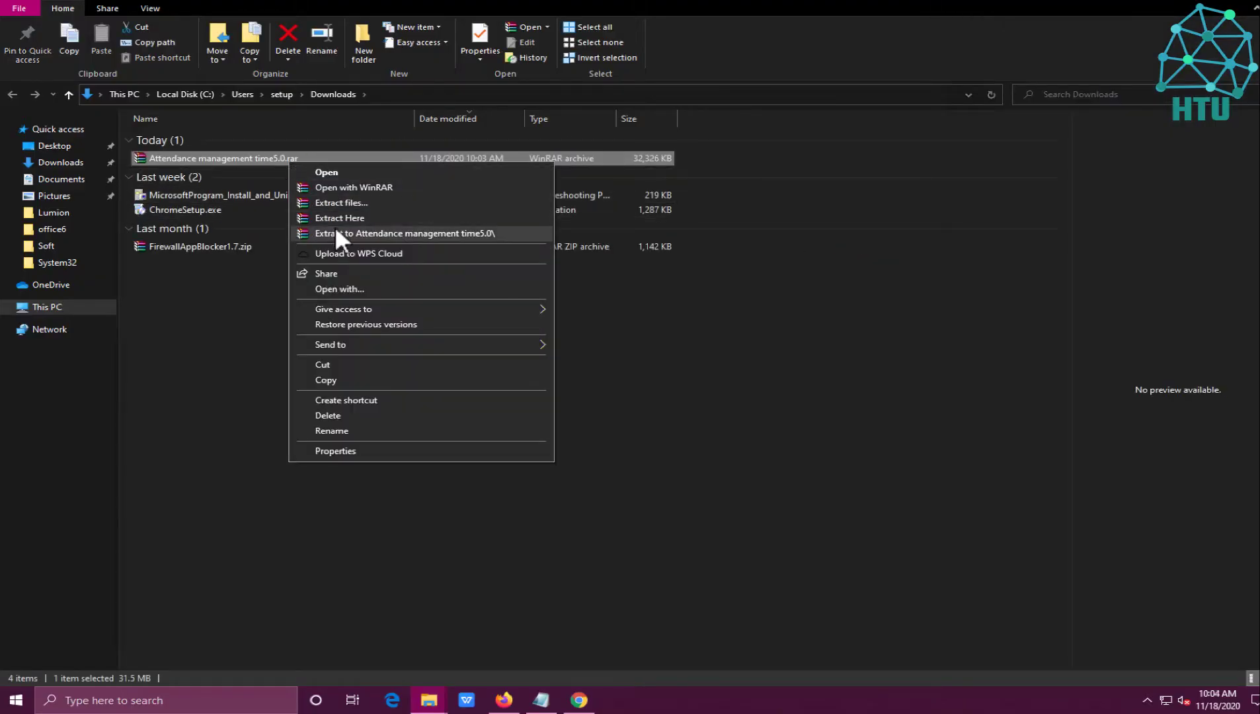
{"action": "left_click", "coordinate": [337, 230]}
Run setup.exe from the extracted time5.0 folder and allow it to make changes to the device.
{"action": "double_click", "coordinate": [261, 171]}
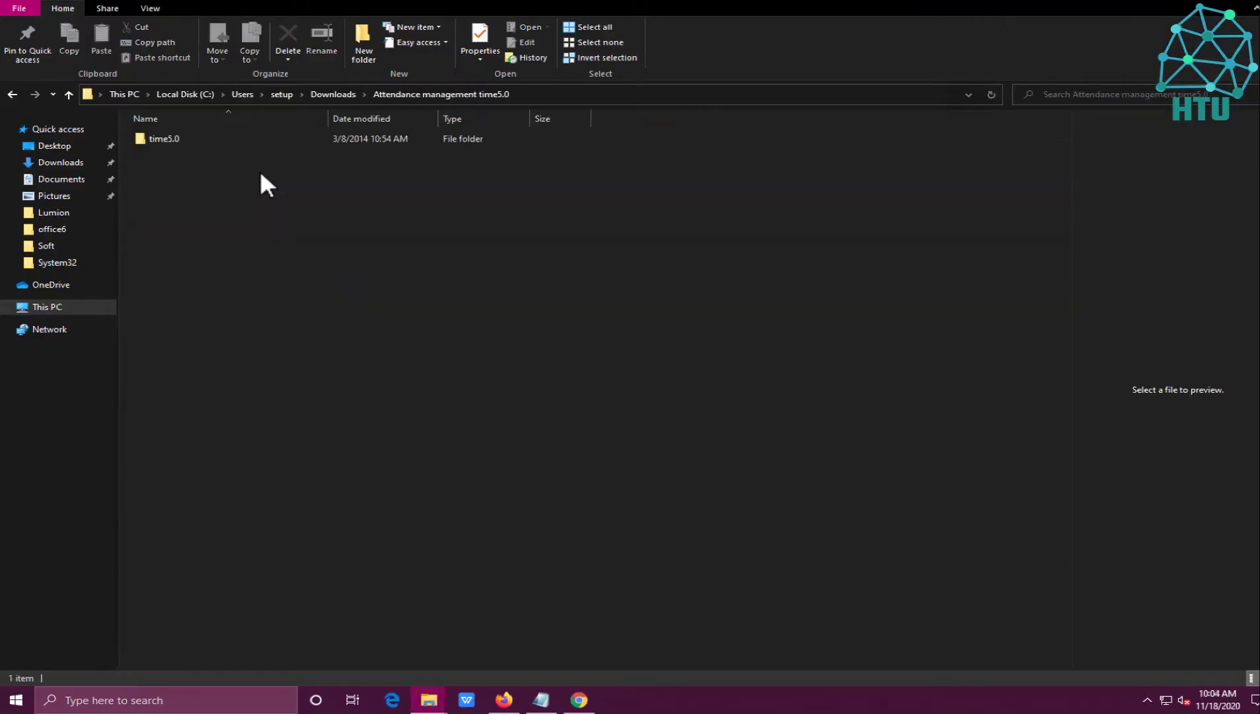
{"action": "double_click", "coordinate": [196, 137]}
{"action": "double_click", "coordinate": [188, 181]}
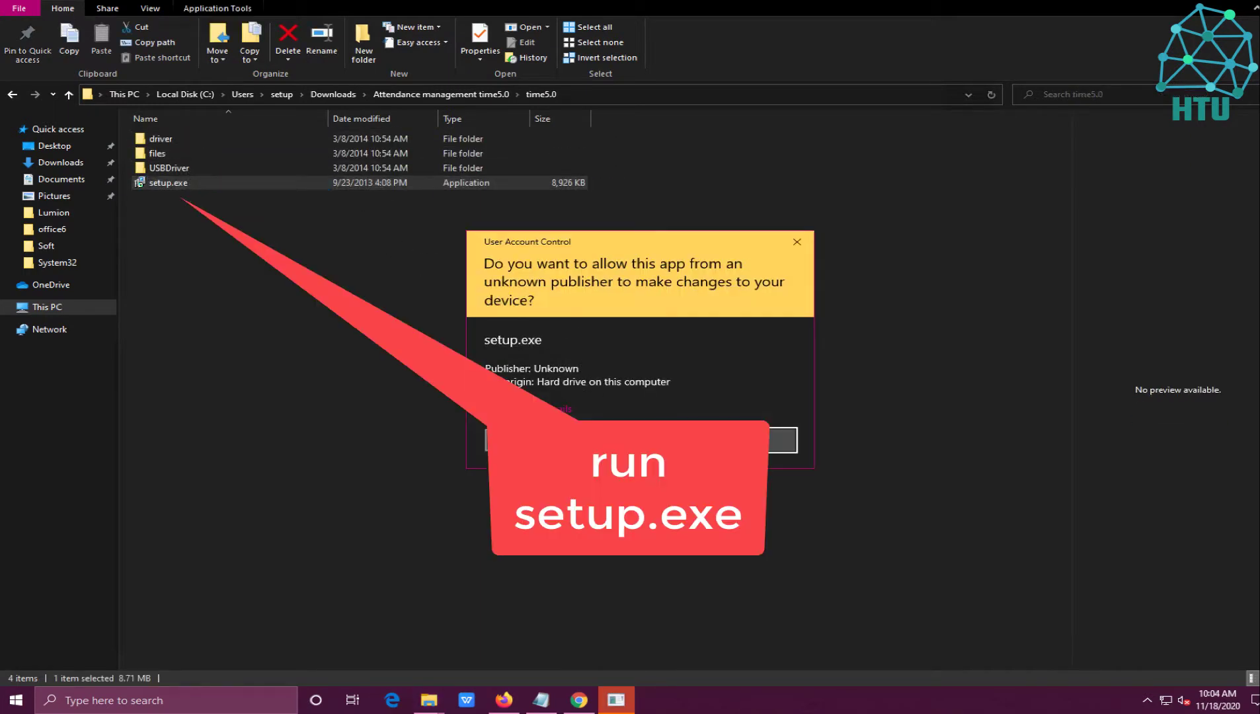
{"action": "left_click", "coordinate": [569, 441]}
Accept the license agreement and install Attendance Management to C:\Program Files\Att with the Full installation components.
{"action": "left_click", "coordinate": [740, 470]}
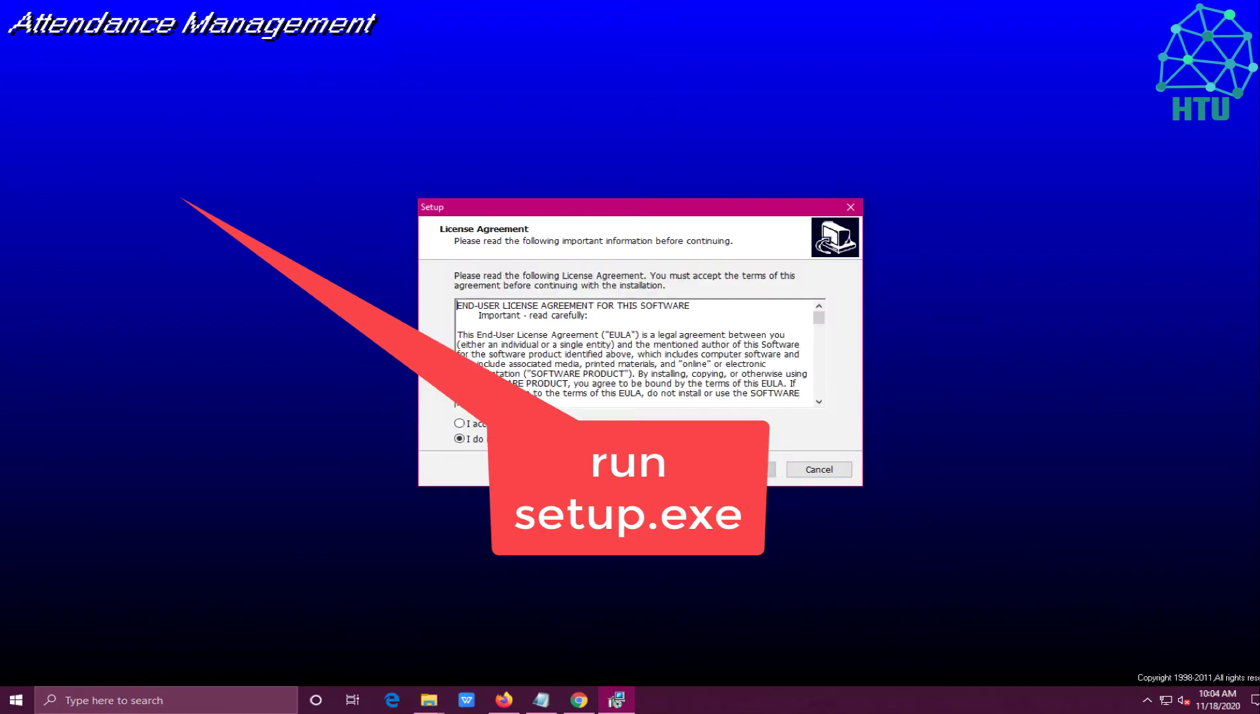
{"action": "left_click", "coordinate": [531, 425]}
{"action": "left_click", "coordinate": [742, 470]}
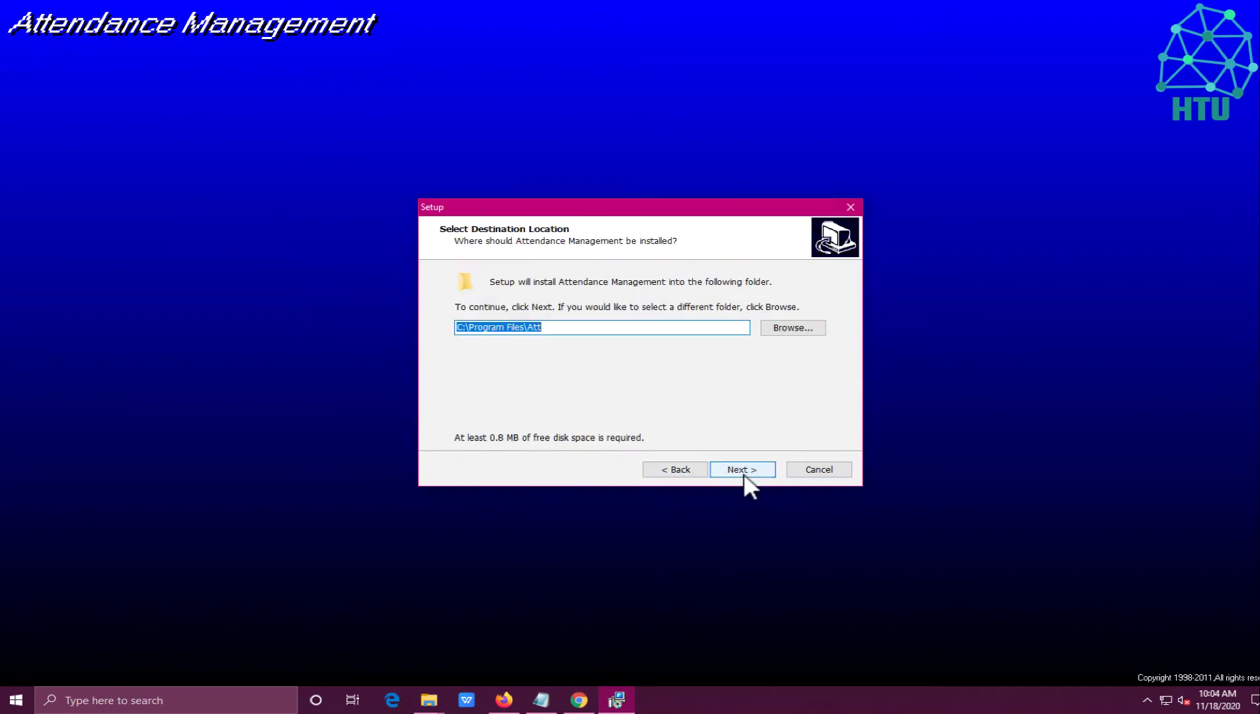
{"action": "left_click", "coordinate": [742, 470]}
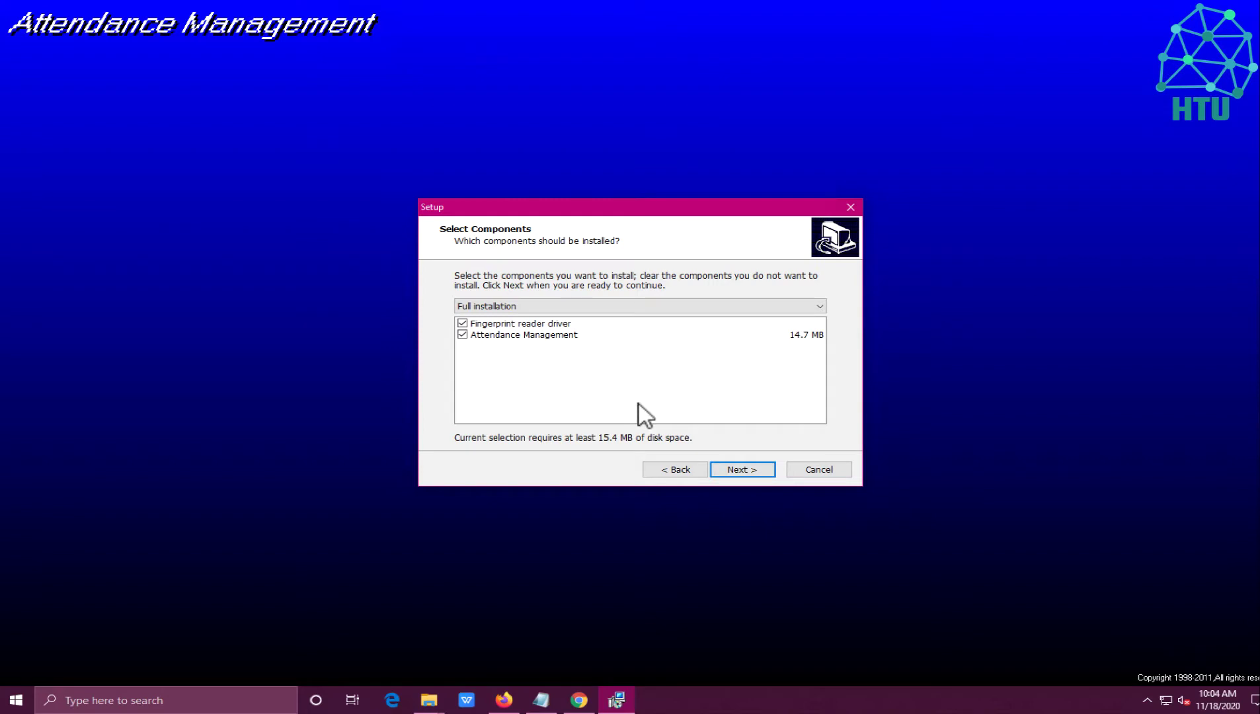
{"action": "left_click", "coordinate": [737, 475]}
{"action": "left_click", "coordinate": [737, 471]}
{"action": "left_click", "coordinate": [738, 471]}
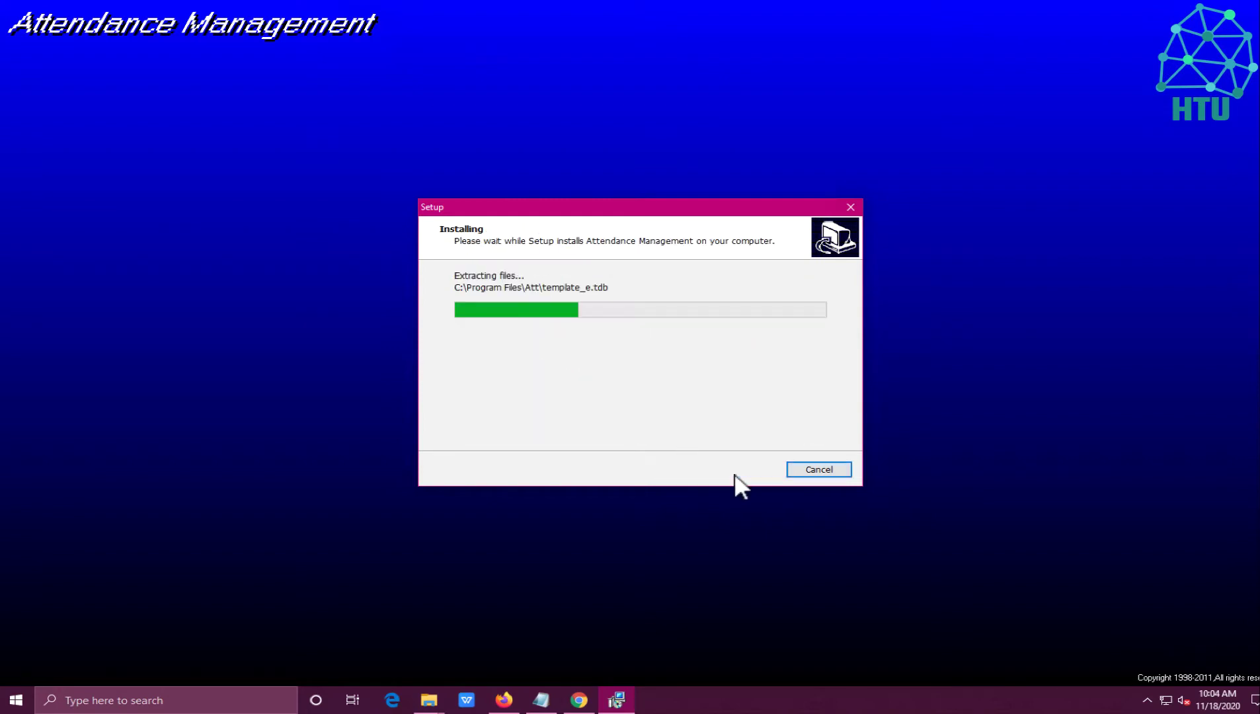
Install the Fingerprint Reader Driver and finish its setup with the option to restart the computer later.
{"action": "left_click", "coordinate": [728, 461]}
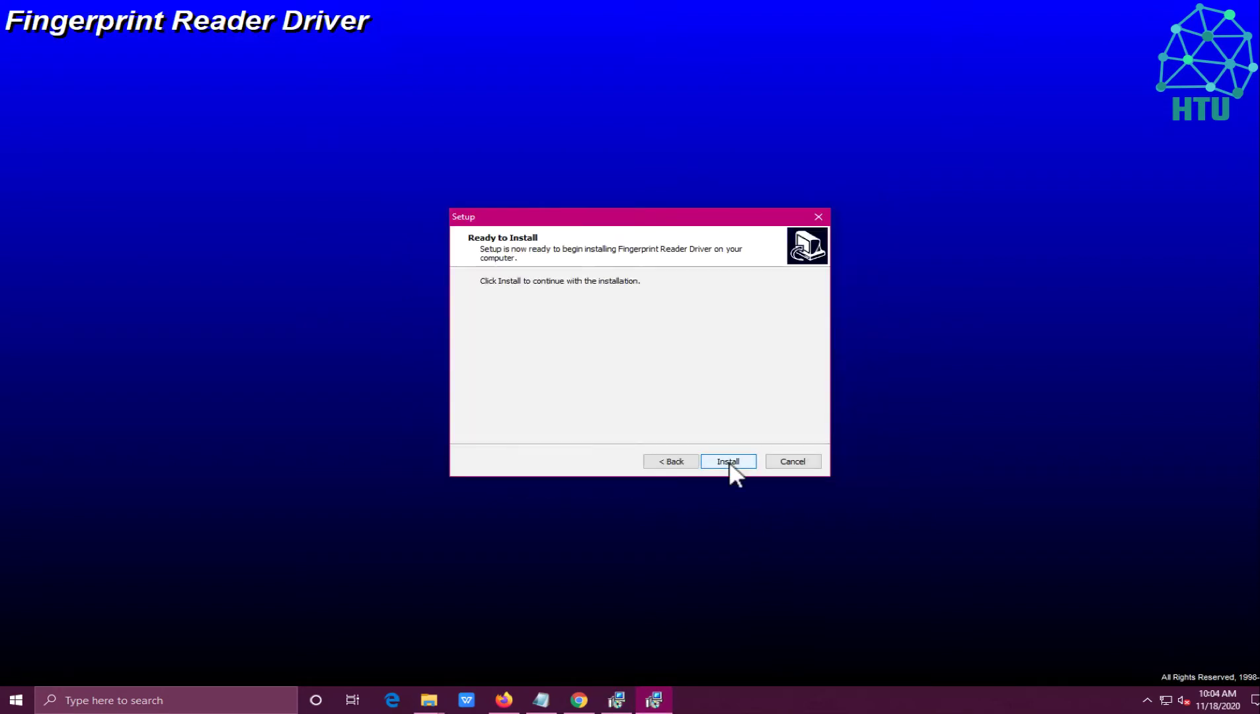
{"action": "left_click", "coordinate": [729, 461]}
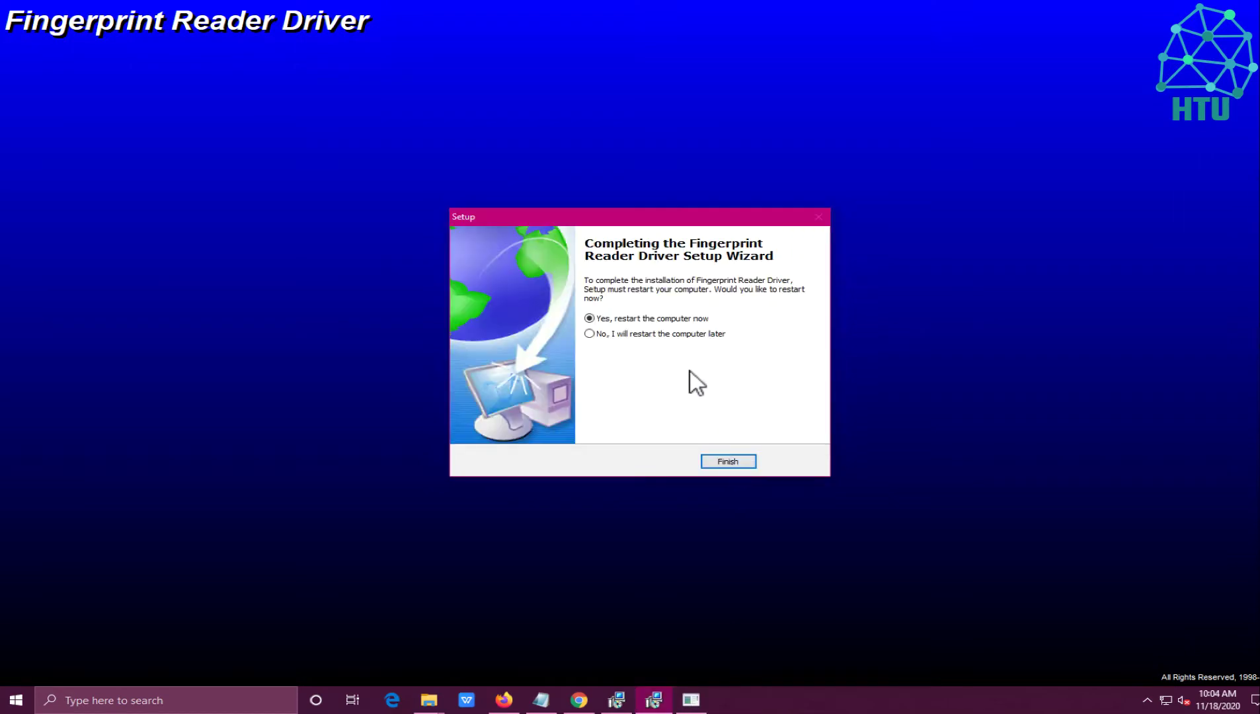
{"action": "left_click", "coordinate": [689, 336]}
{"action": "left_click", "coordinate": [731, 461]}
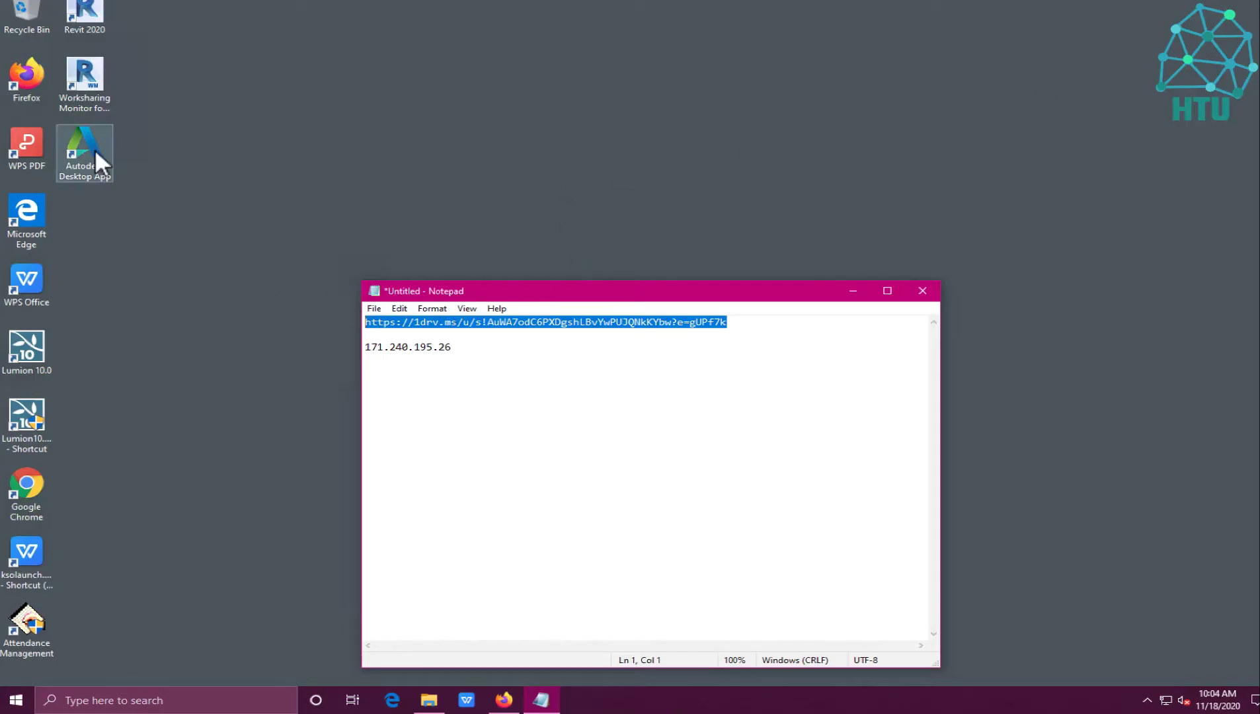
Launch Attendance Management from the desktop, allow Att.exe to run and accept the device connection hint.
{"action": "double_click", "coordinate": [30, 624]}
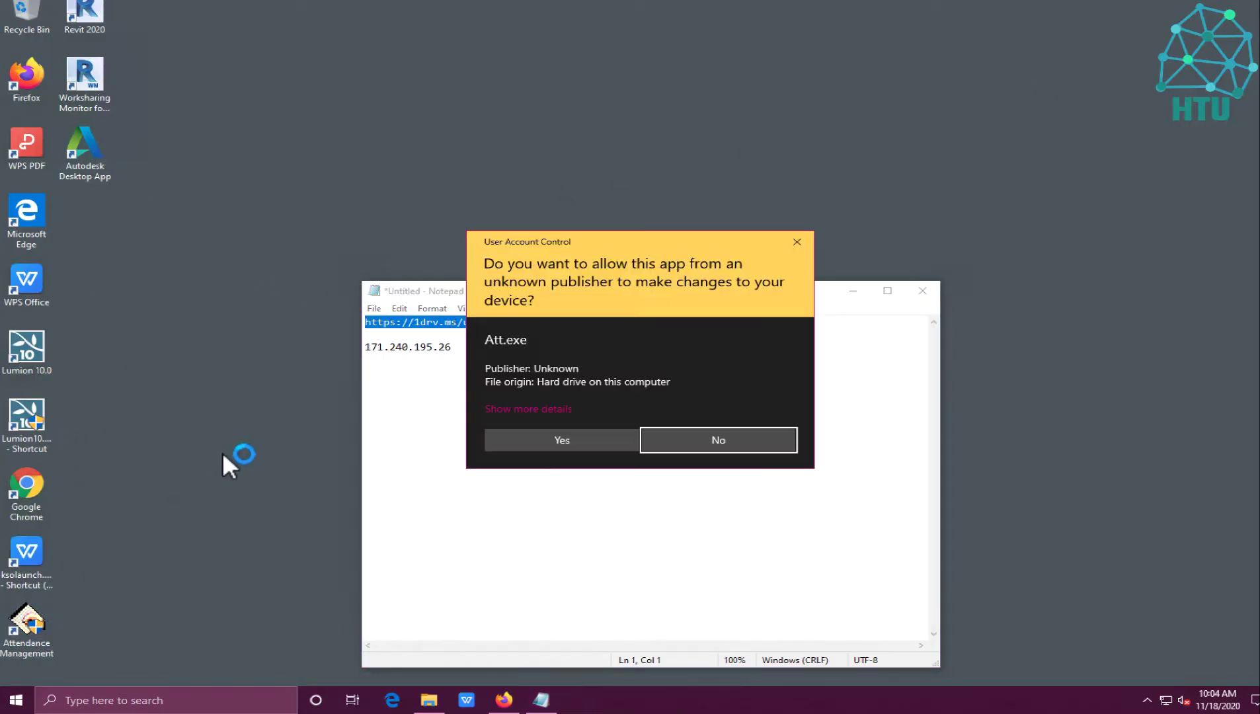
{"action": "left_click", "coordinate": [571, 438]}
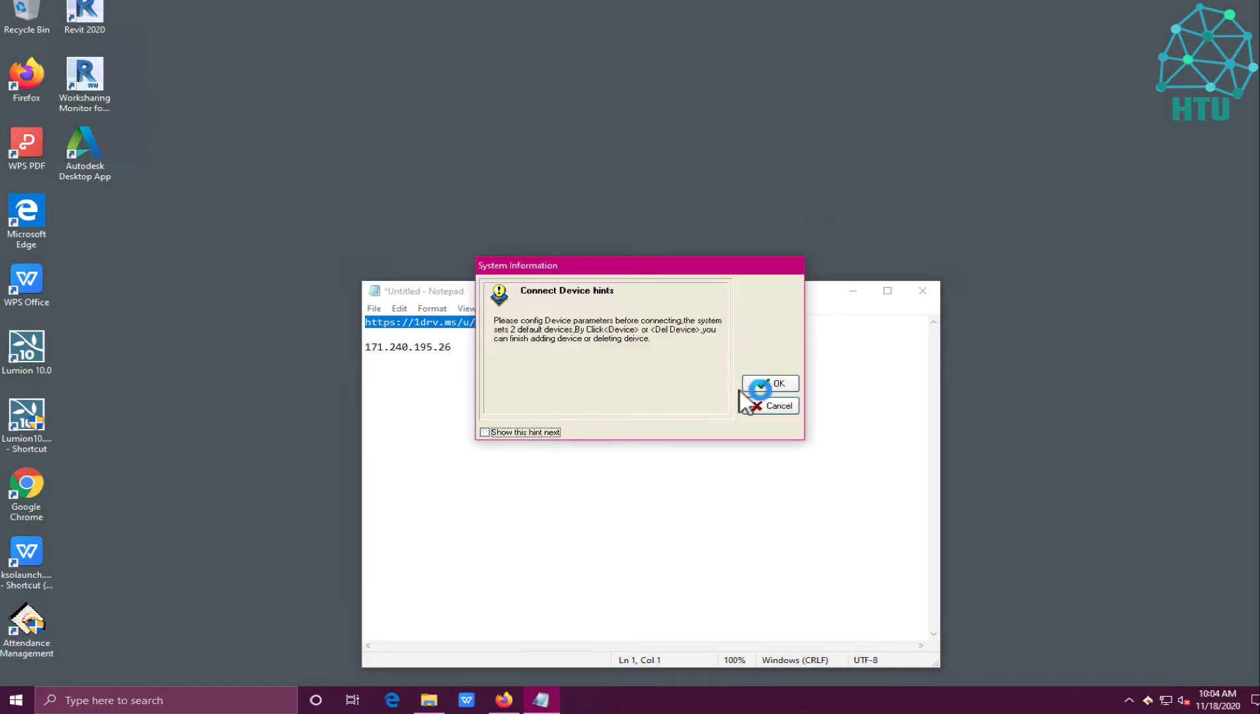
{"action": "left_click", "coordinate": [764, 384]}
{"action": "left_click", "coordinate": [178, 122]}
{"action": "left_click", "coordinate": [210, 40]}
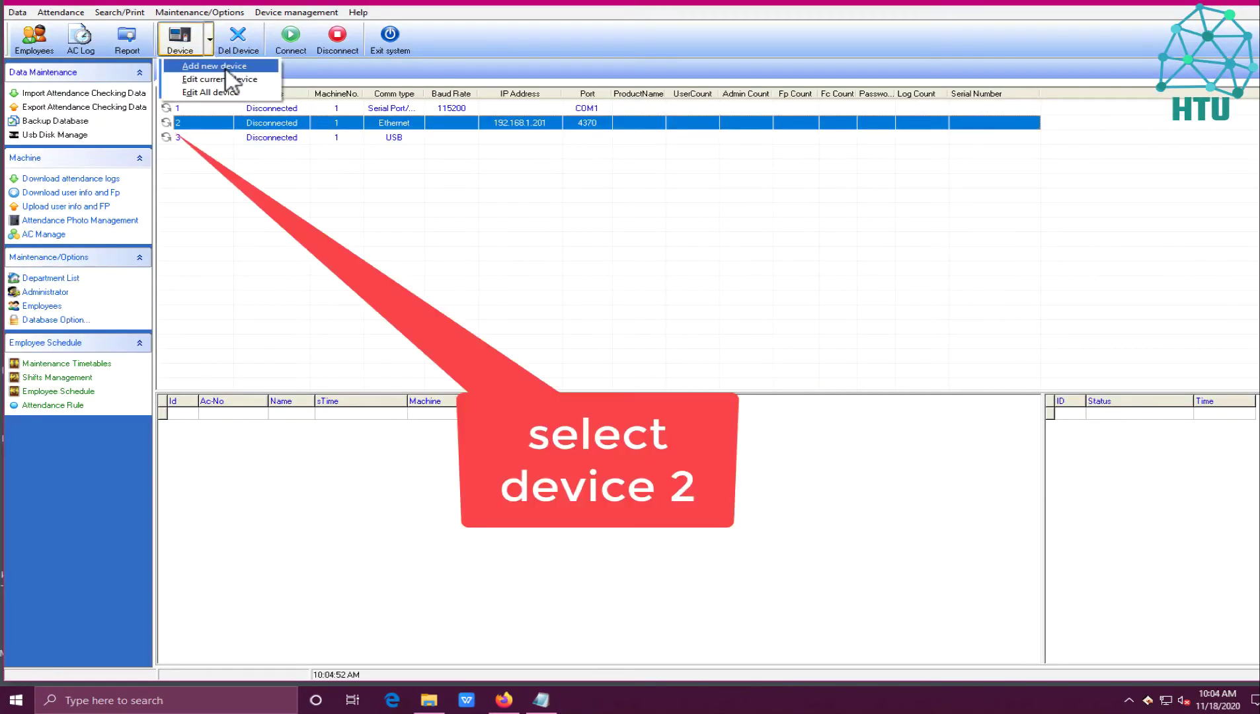
{"action": "left_click", "coordinate": [232, 80]}
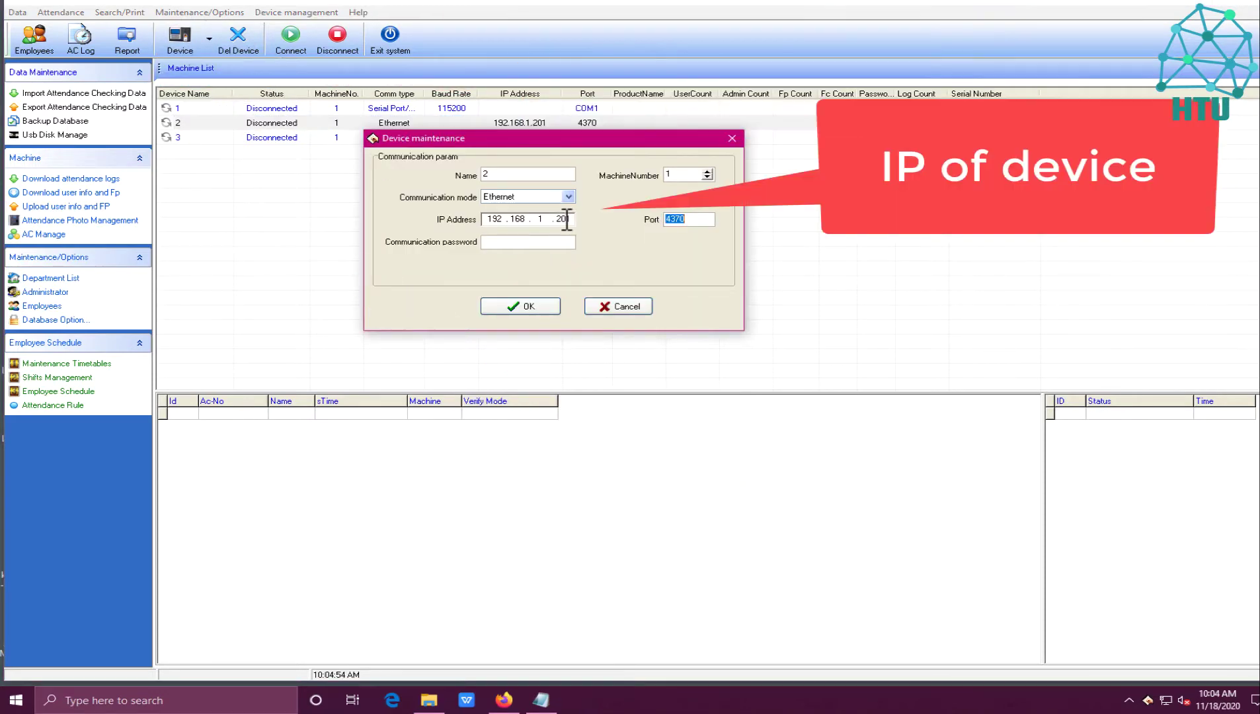
{"action": "left_click", "coordinate": [541, 701]}
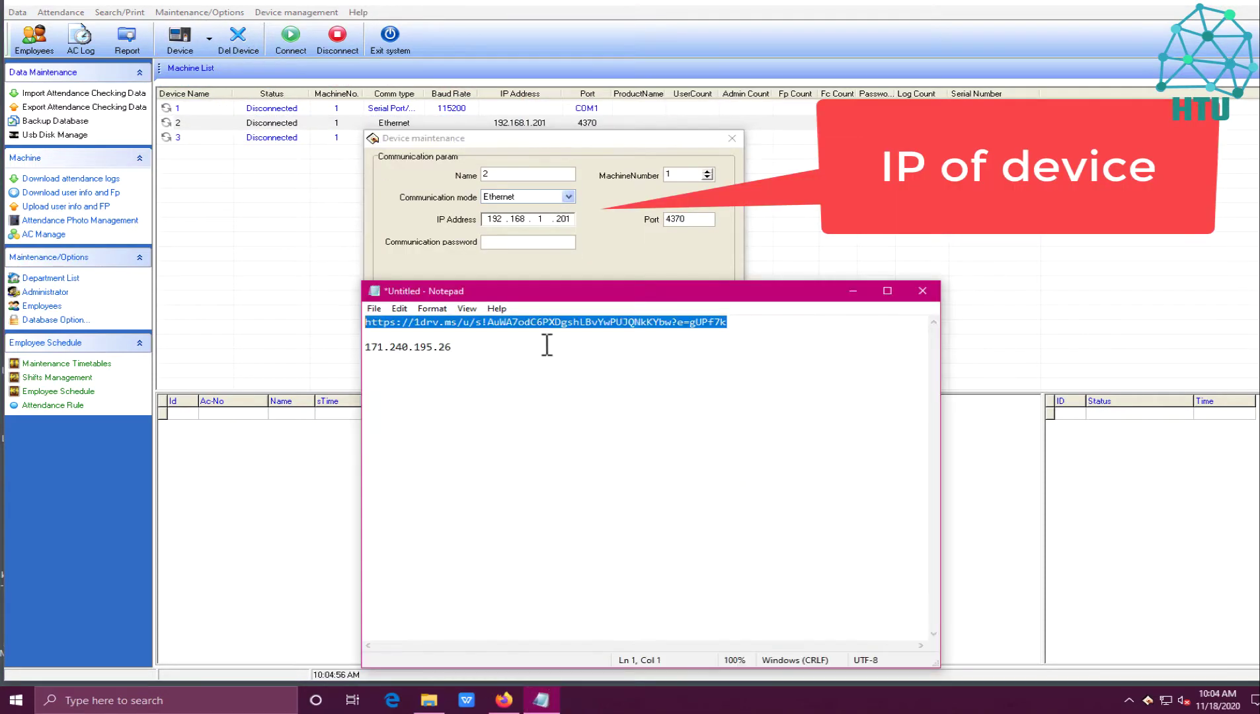
{"action": "left_click_drag", "start_coordinate": [500, 291], "coordinate": [321, 296]}
{"action": "left_click", "coordinate": [514, 219]}
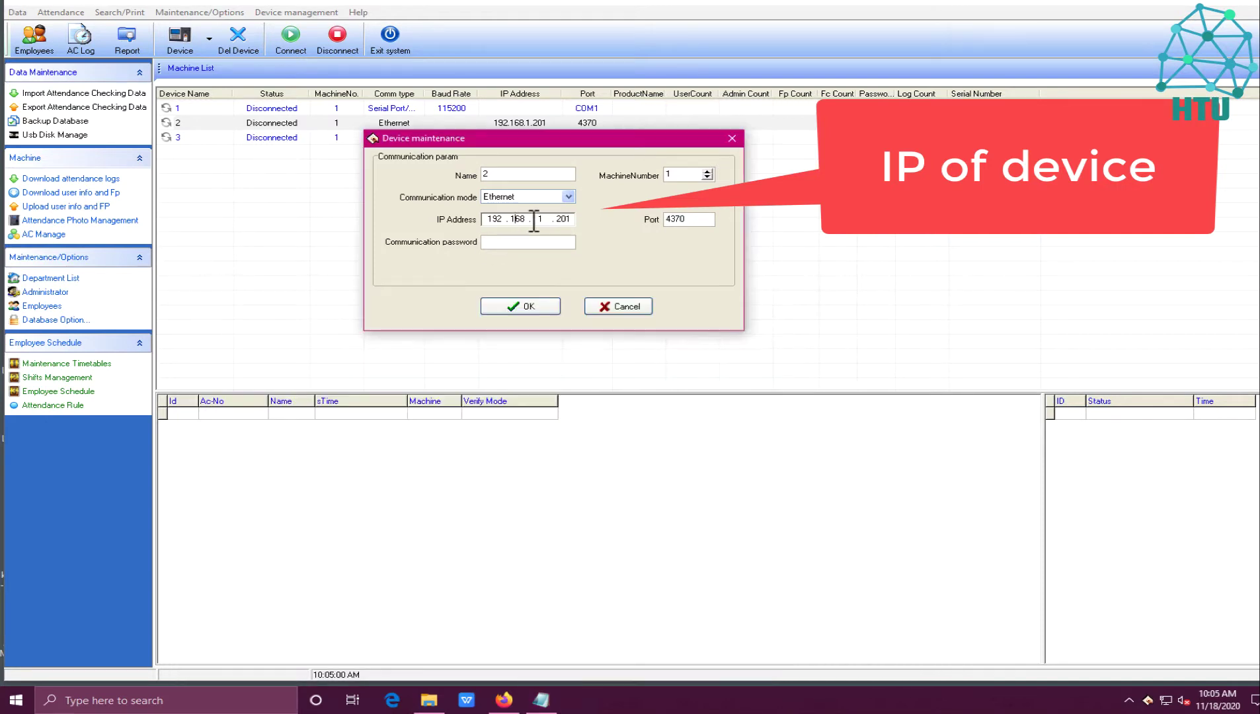
{"action": "double_click", "coordinate": [571, 219]}
{"action": "left_click", "coordinate": [555, 310]}
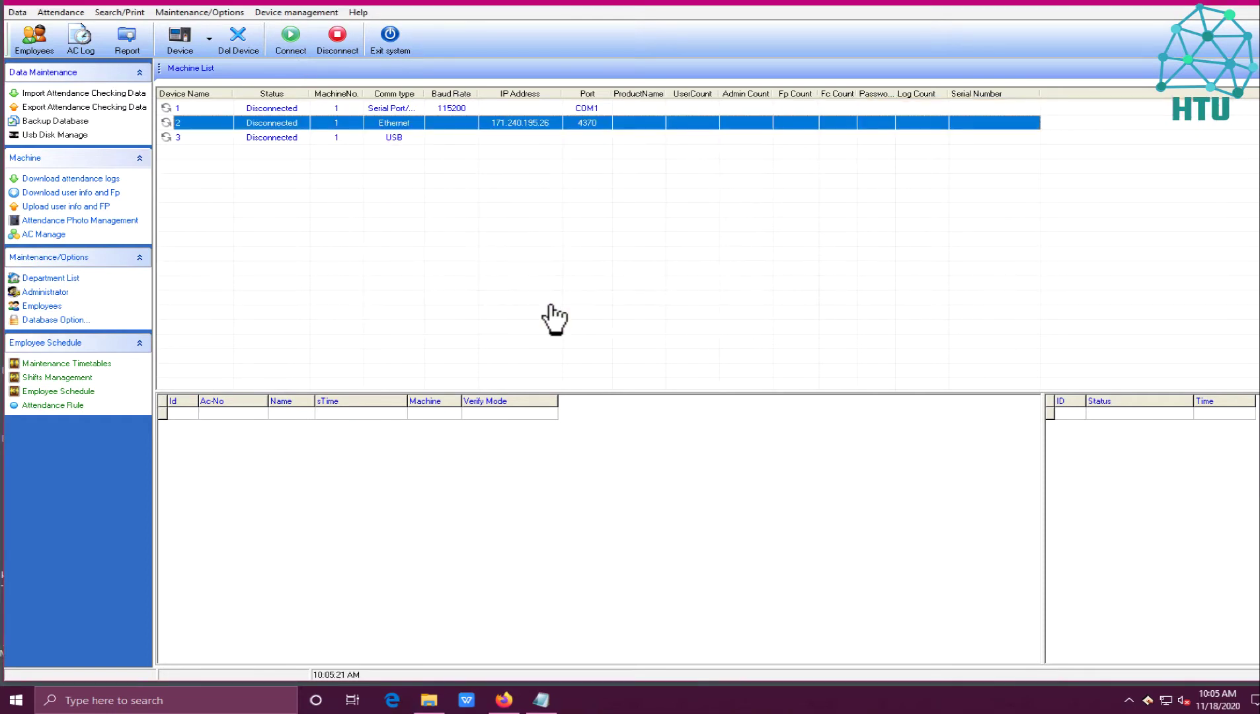
{"action": "right_click", "coordinate": [220, 125]}
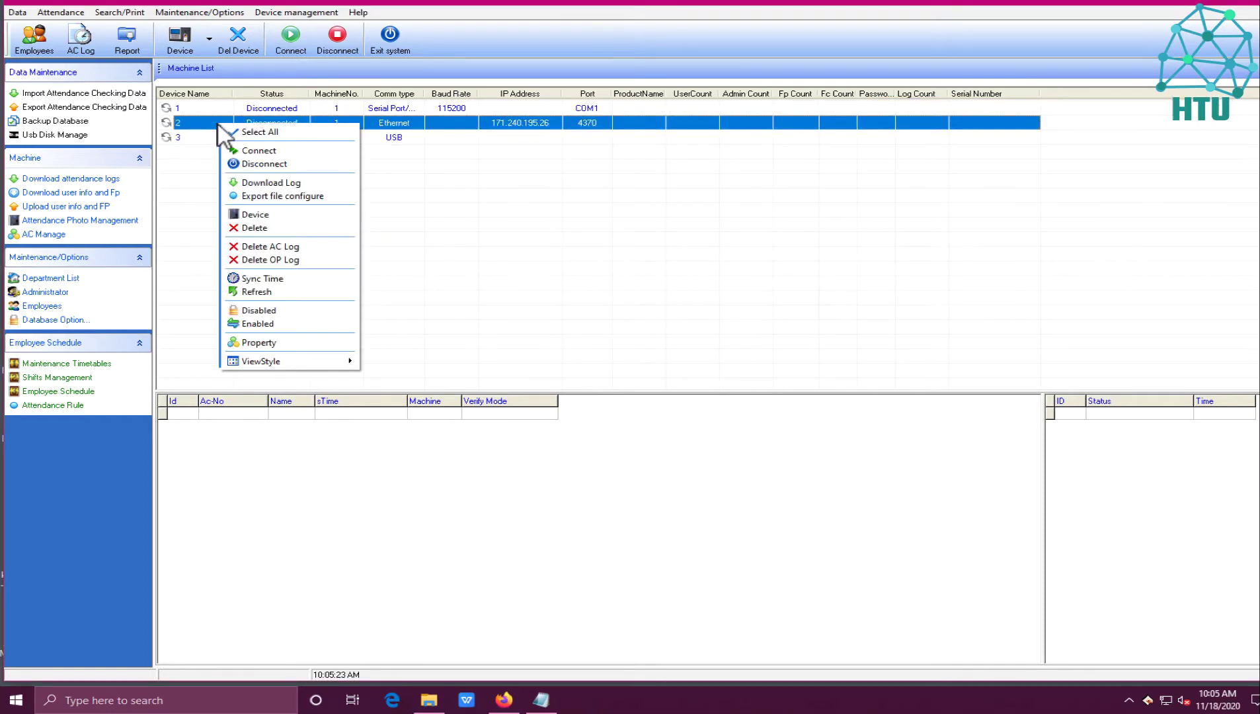
{"action": "left_click", "coordinate": [258, 151]}
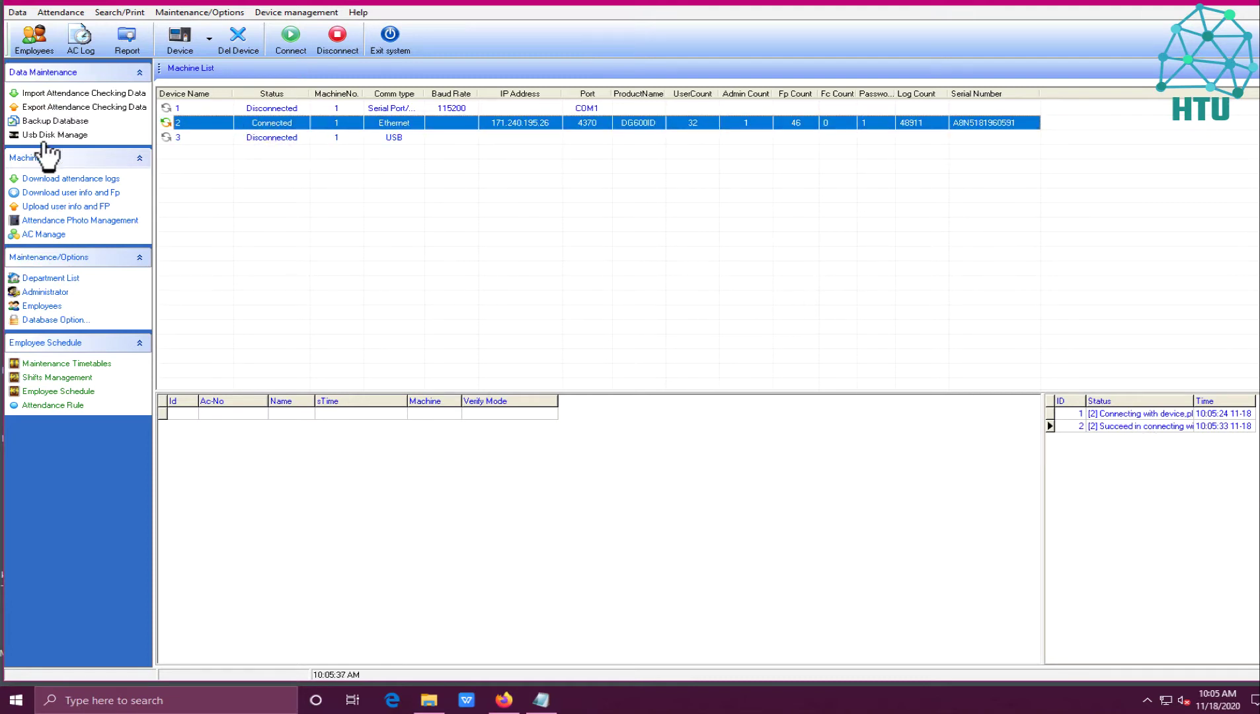
Download all users with their fingerprints from device 2 to the PC and close the transfer window.
{"action": "left_click", "coordinate": [76, 194]}
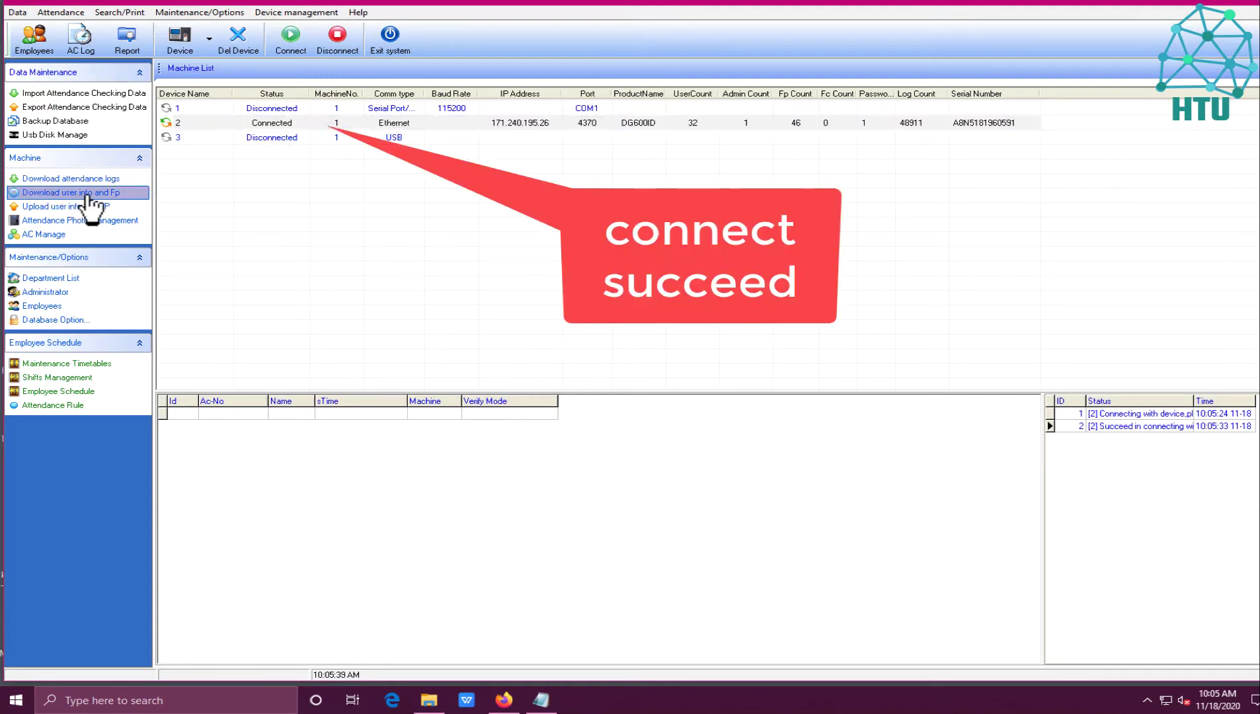
{"action": "left_click", "coordinate": [360, 179]}
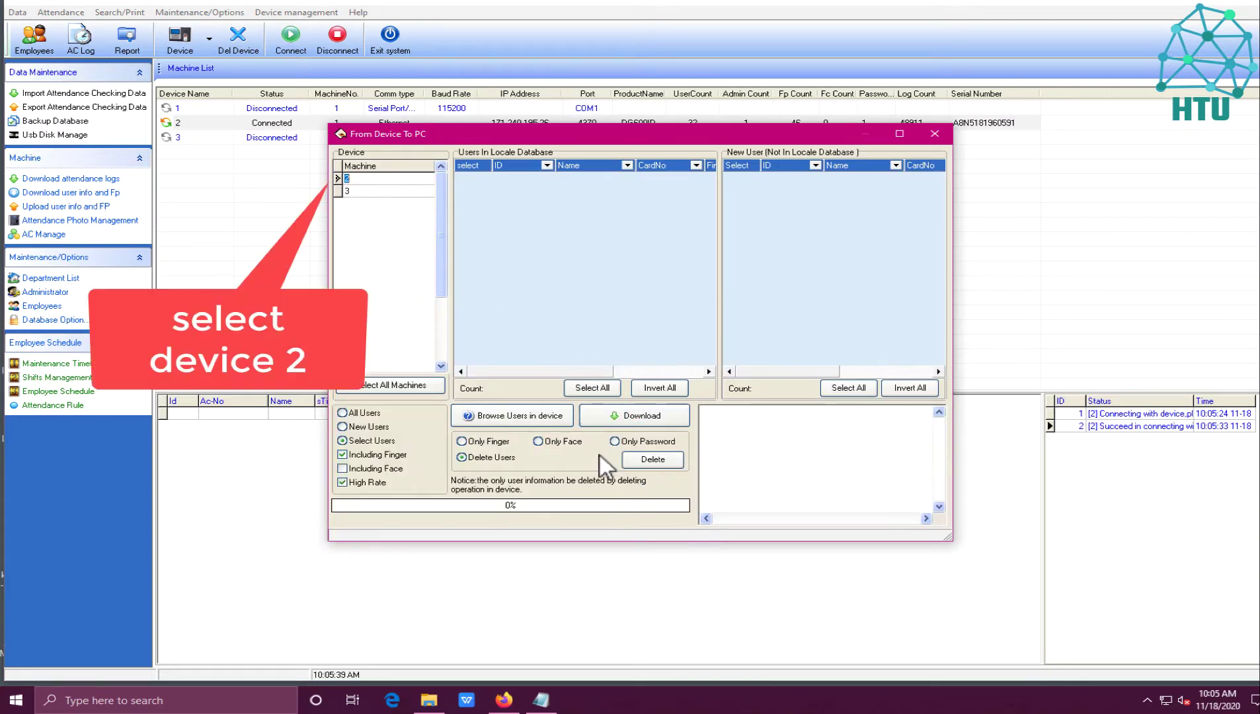
{"action": "left_click", "coordinate": [350, 412]}
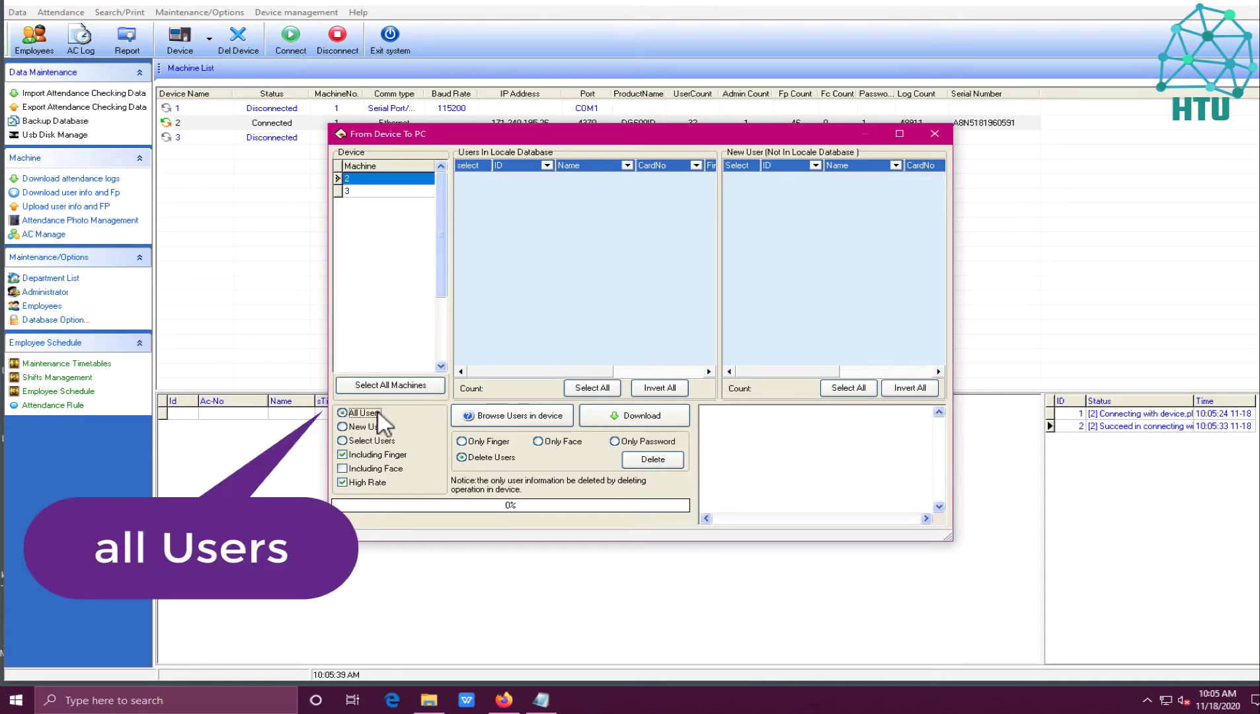
{"action": "left_click", "coordinate": [626, 423]}
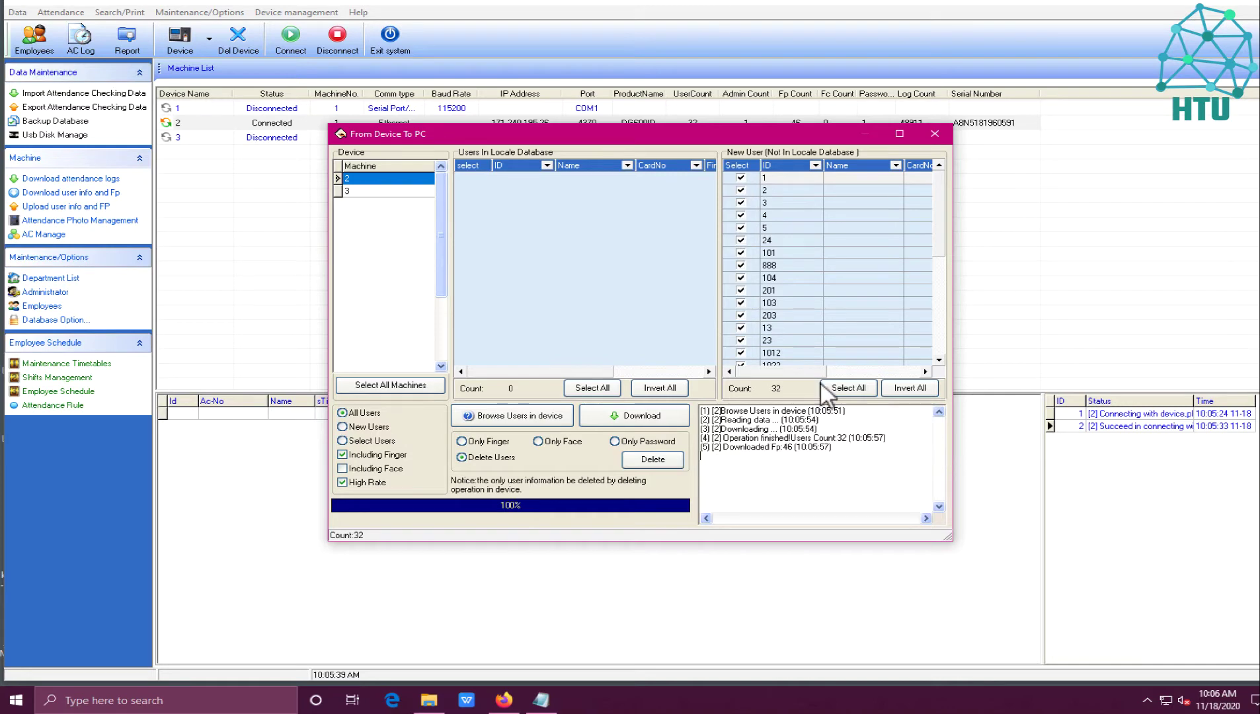
{"action": "left_click", "coordinate": [935, 135]}
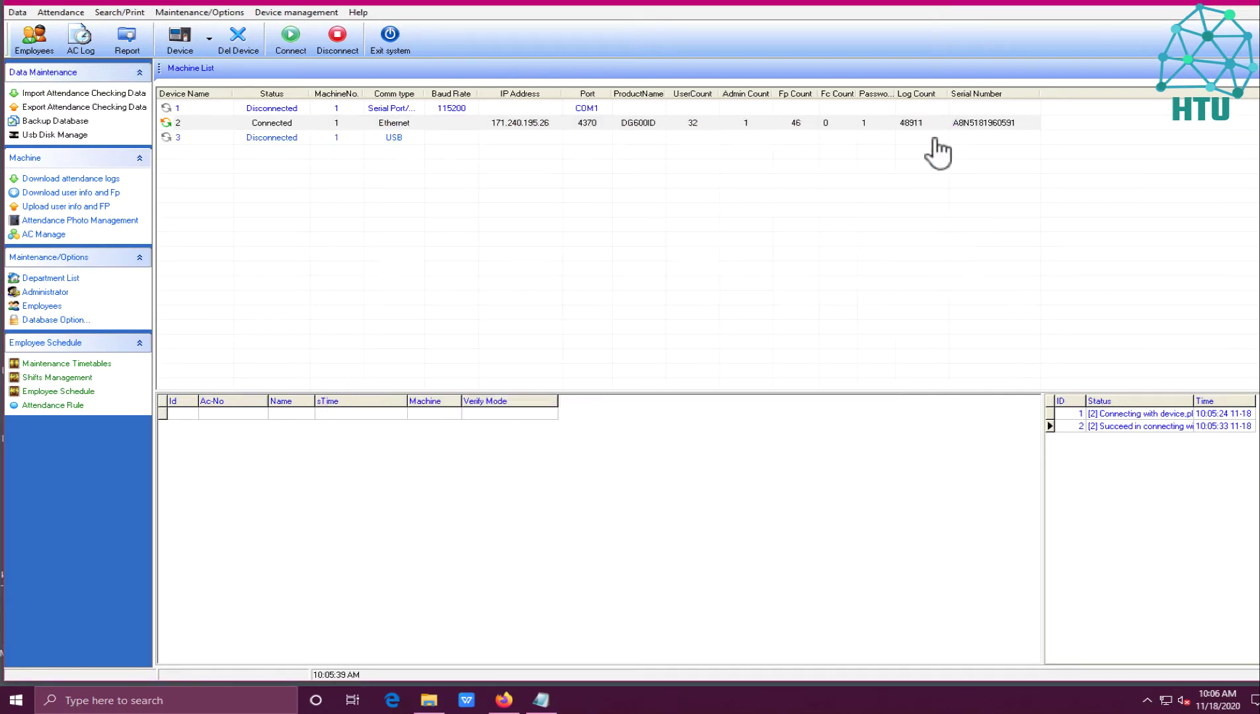
Open the employee list of OUR COMPANY, look through its records and select the name of the employee with AC No. 1.
{"action": "left_click", "coordinate": [33, 38]}
{"action": "left_click", "coordinate": [369, 226]}
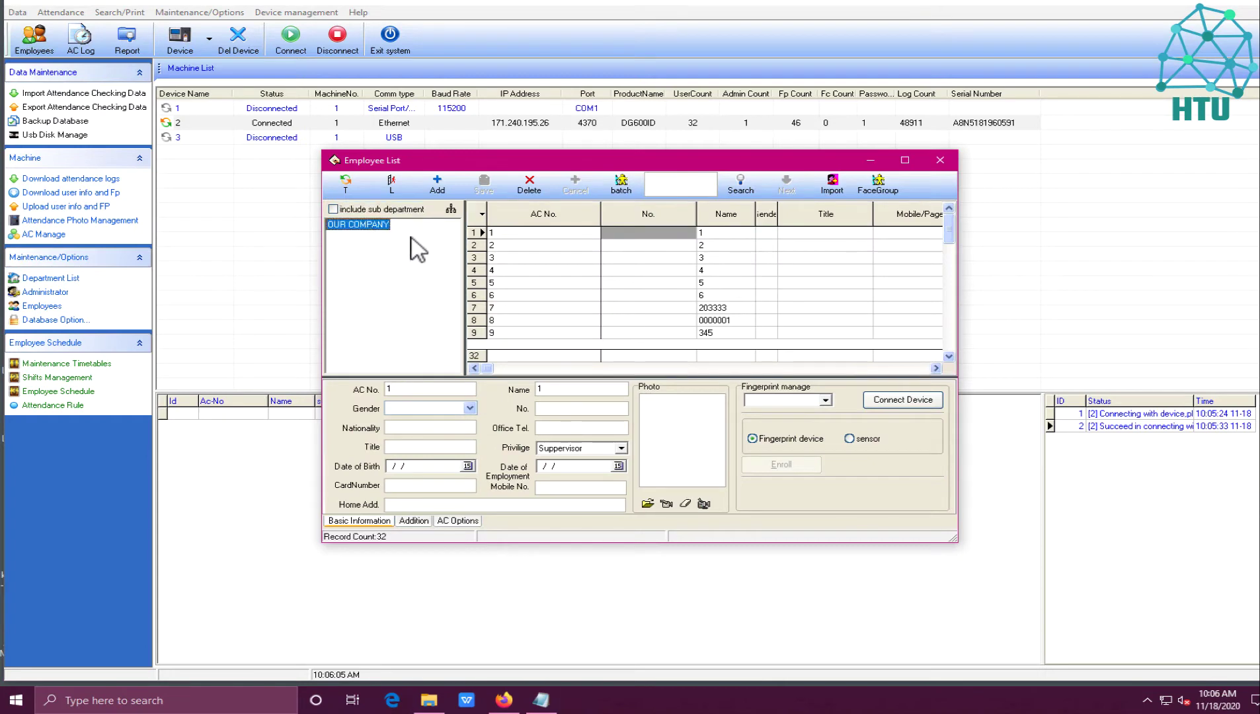
{"action": "left_click", "coordinate": [626, 259]}
{"action": "scroll", "coordinate": [660, 310], "scroll_direction": "down", "scroll_amount": 20}
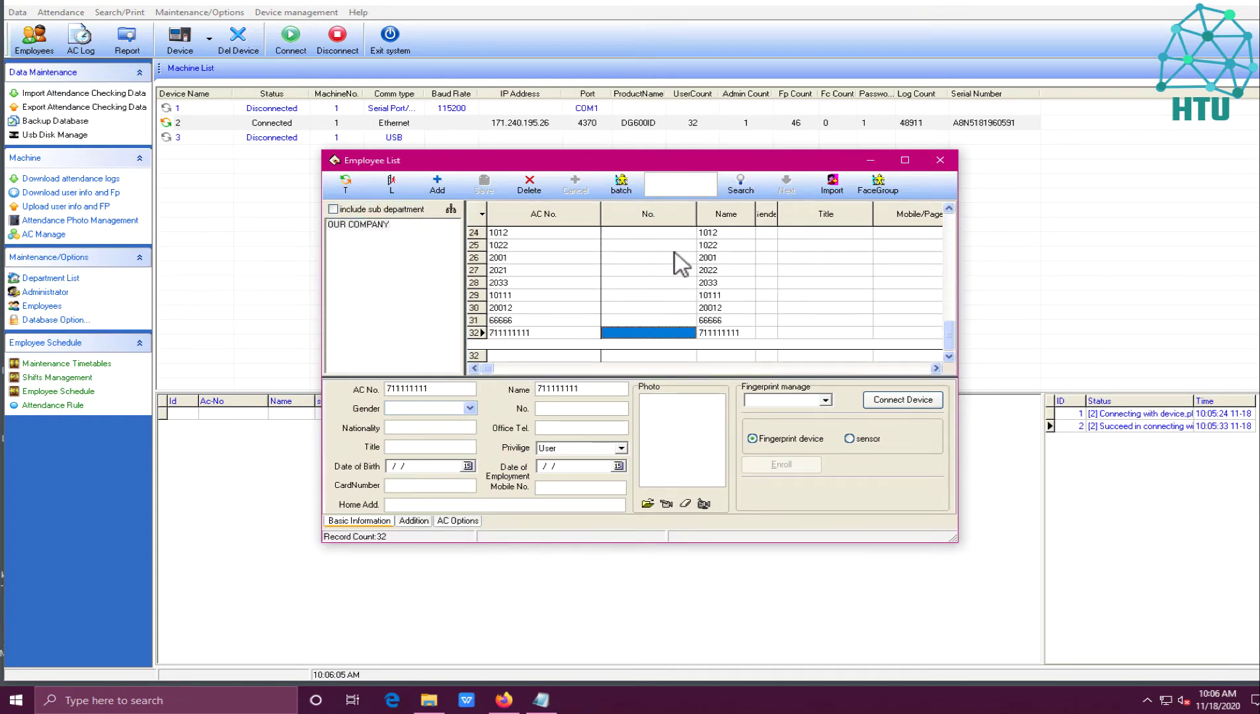
{"action": "scroll", "coordinate": [675, 267], "scroll_direction": "up", "scroll_amount": 20}
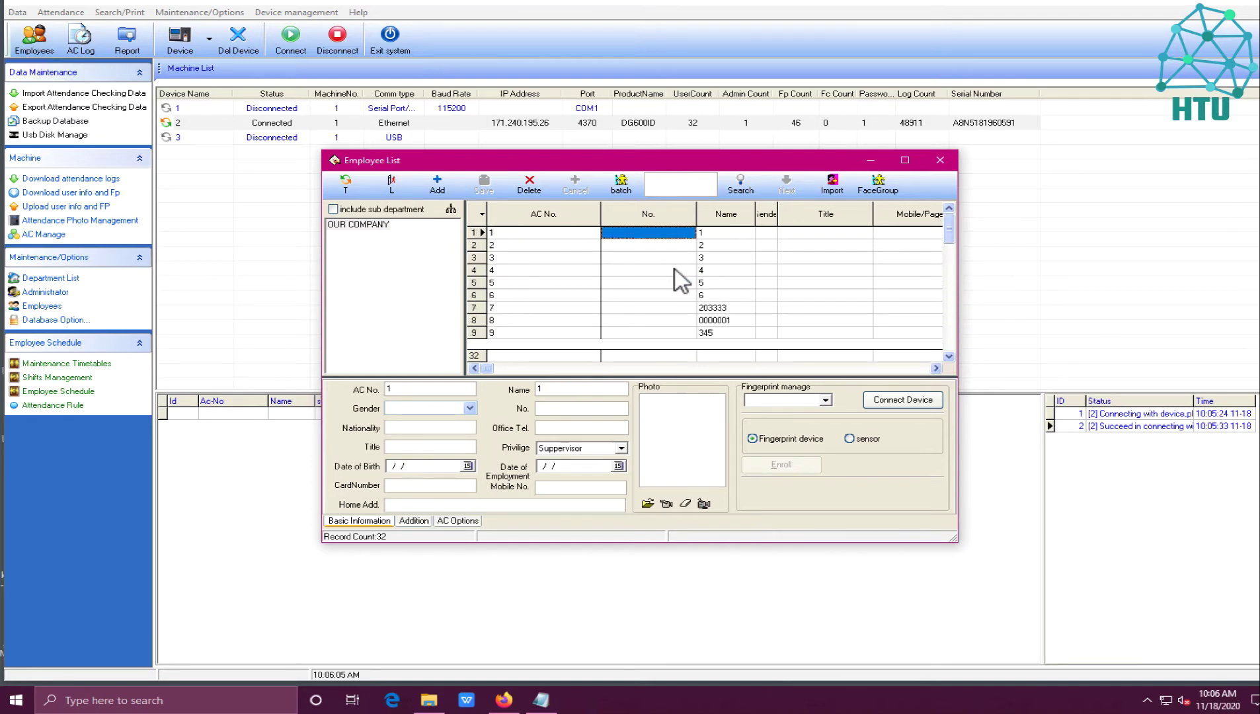
{"action": "left_click", "coordinate": [718, 233]}
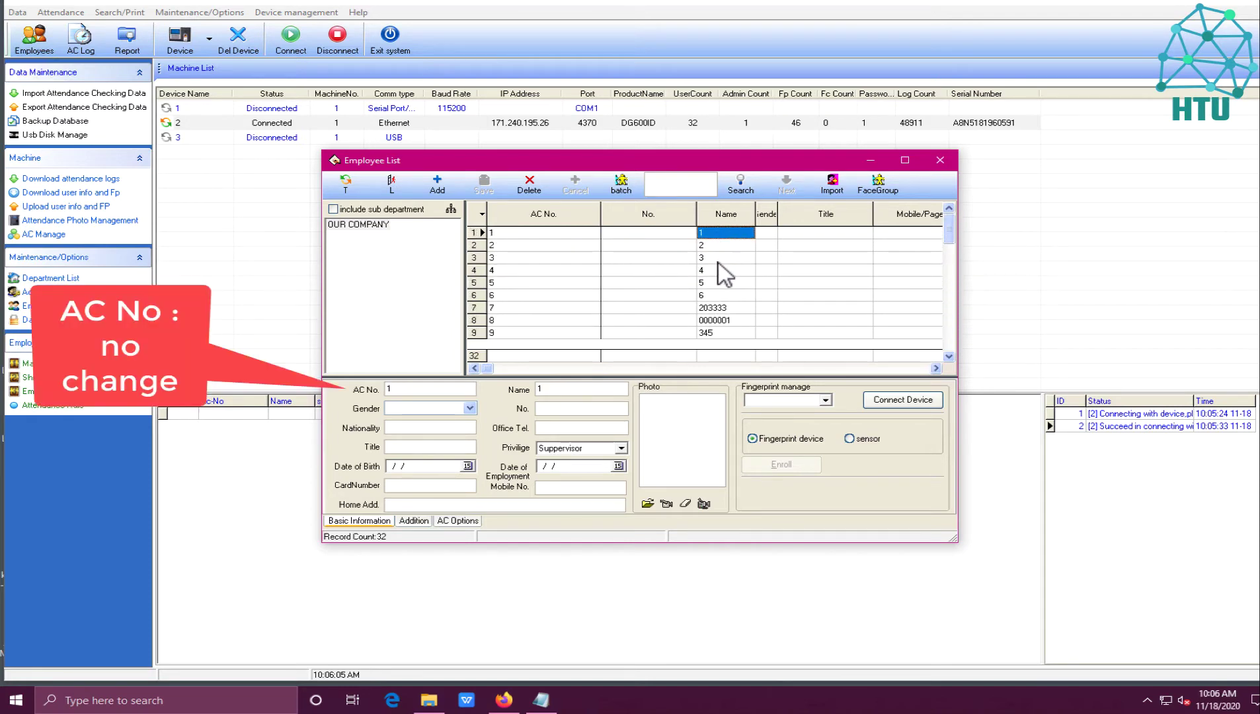
Look through the AC No. and Name values of the OUR COMPANY employees down to the last record.
{"action": "left_click", "coordinate": [718, 282]}
{"action": "left_click", "coordinate": [719, 295]}
{"action": "left_click", "coordinate": [724, 321]}
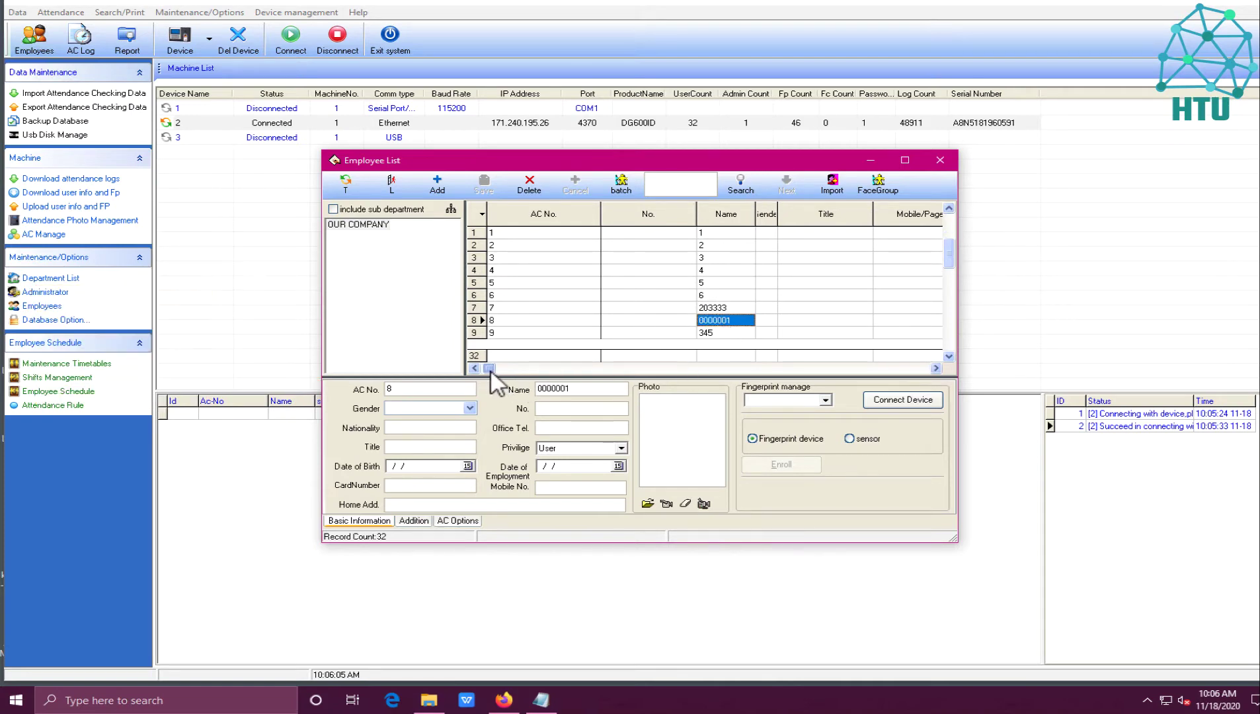
{"action": "left_click_drag", "start_coordinate": [500, 370], "coordinate": [507, 371]}
{"action": "key", "text": "ctrl+Home"}
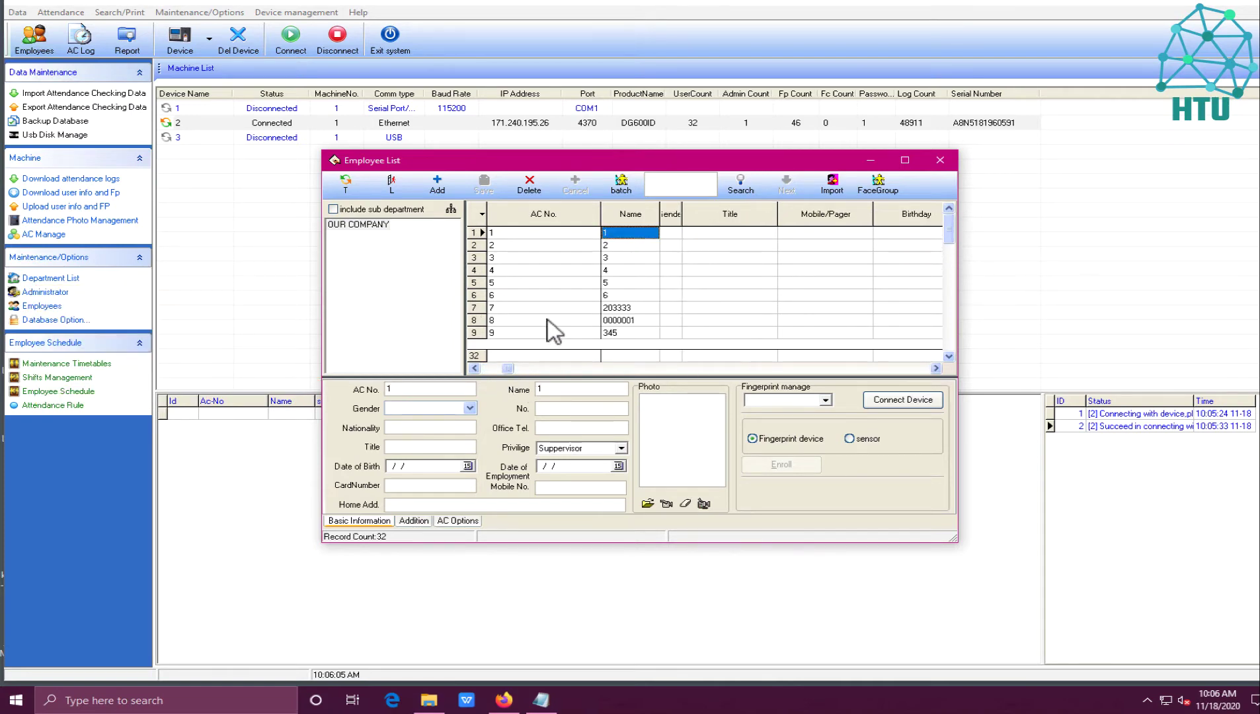
{"action": "left_click", "coordinate": [628, 247]}
{"action": "left_click", "coordinate": [628, 259]}
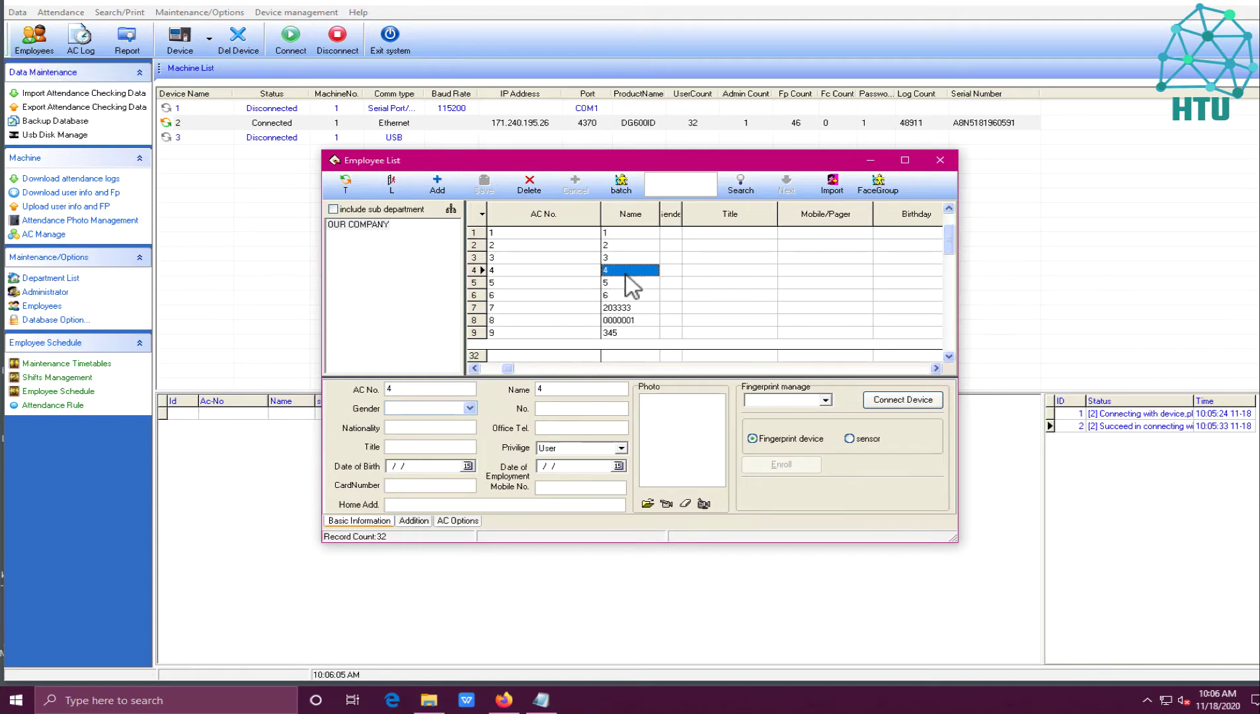
{"action": "left_click", "coordinate": [628, 295]}
{"action": "left_click", "coordinate": [630, 320]}
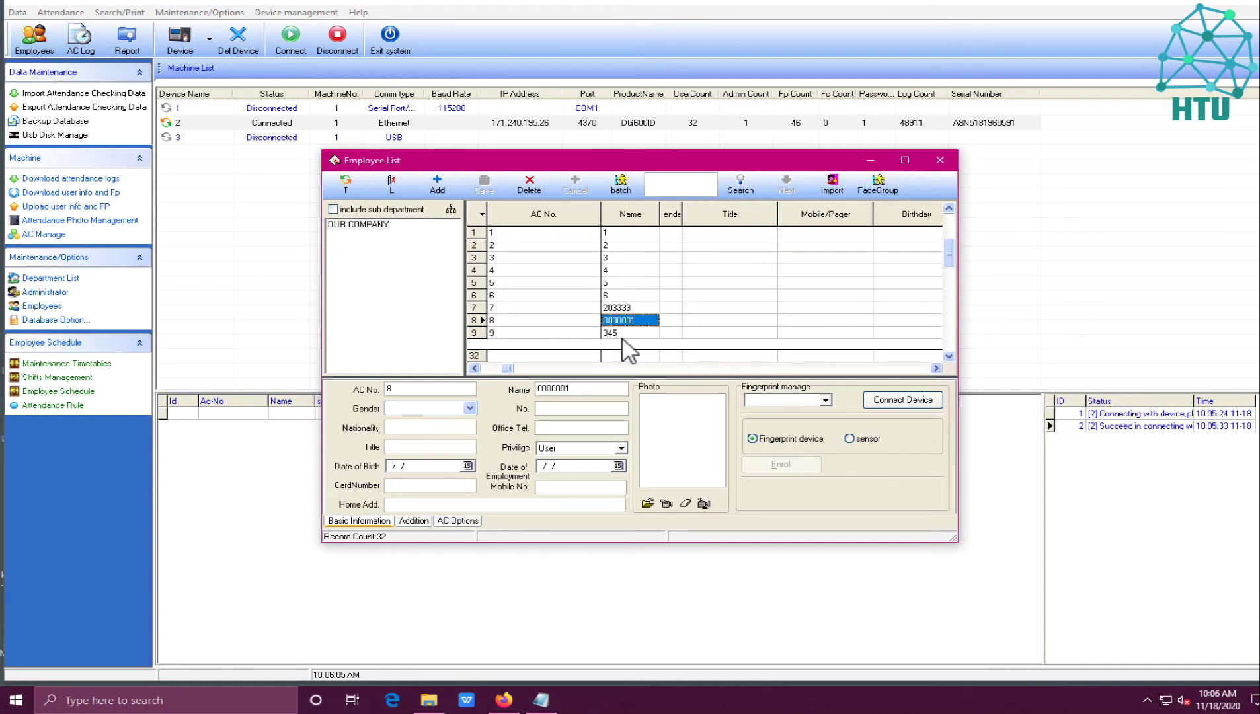
{"action": "left_click", "coordinate": [624, 333]}
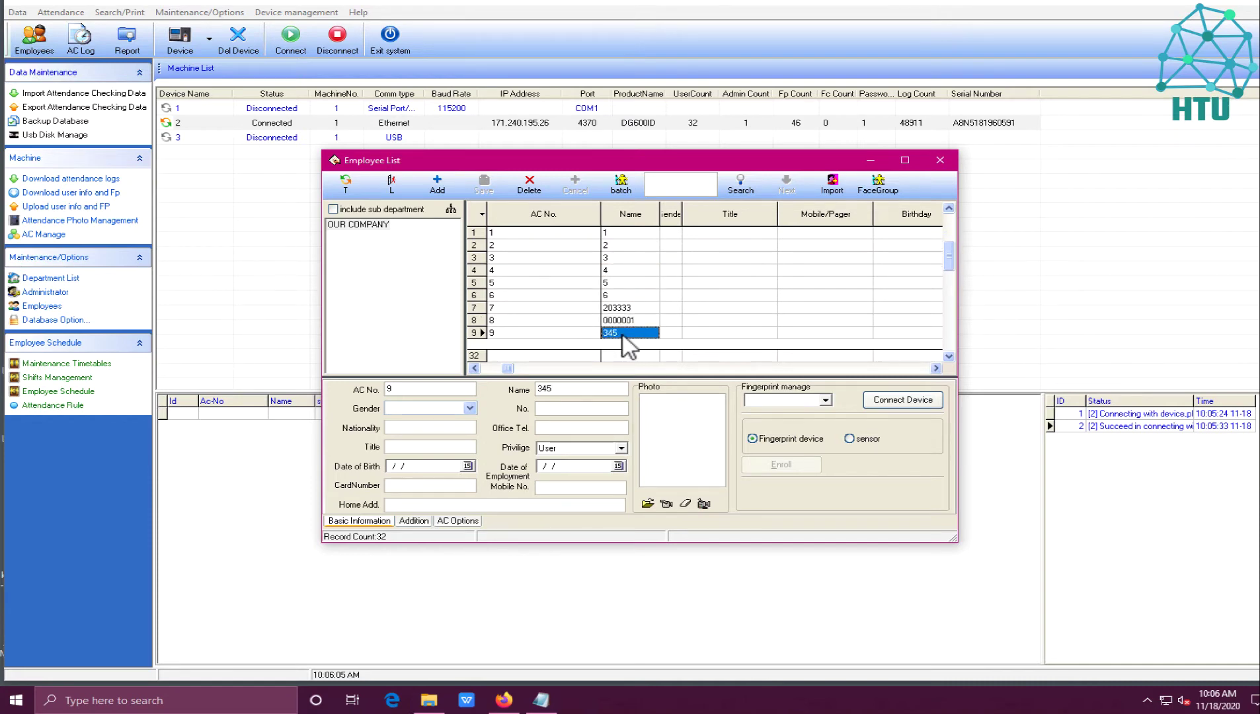
{"action": "left_click", "coordinate": [620, 344]}
{"action": "left_click", "coordinate": [618, 344]}
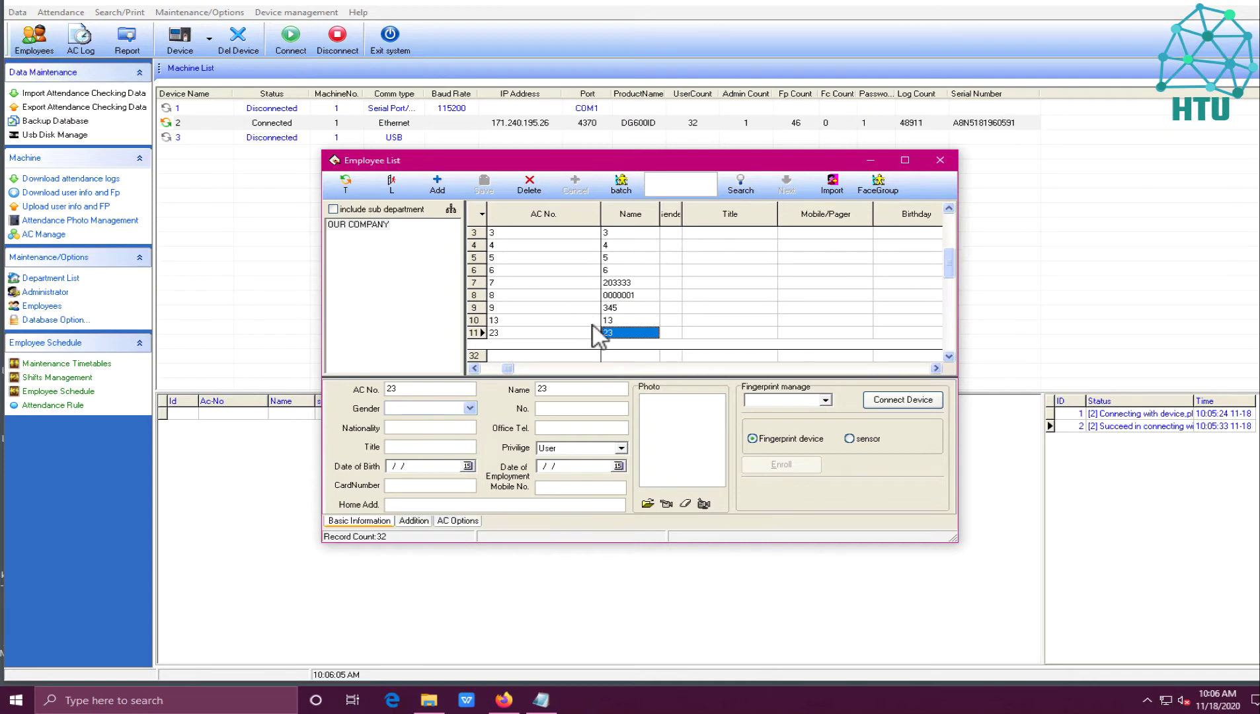
{"action": "left_click", "coordinate": [602, 343]}
{"action": "left_click", "coordinate": [595, 343]}
{"action": "left_click", "coordinate": [584, 344]}
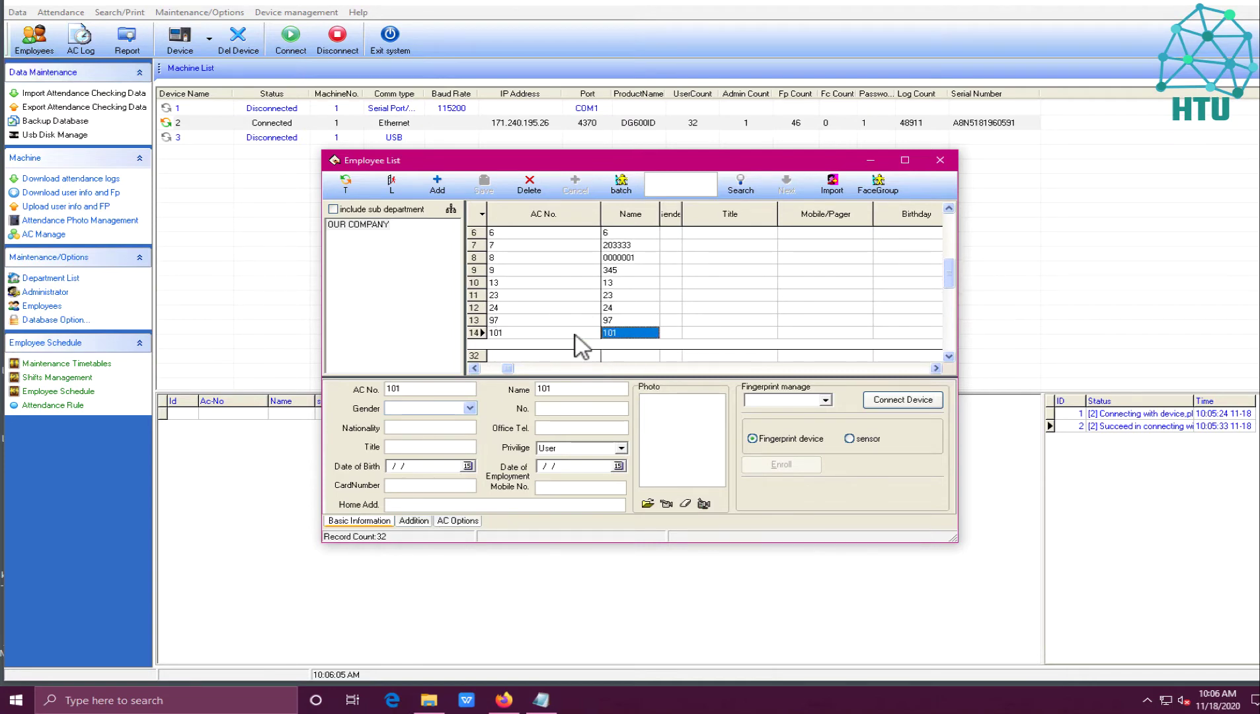
{"action": "left_click", "coordinate": [522, 344]}
{"action": "left_click", "coordinate": [525, 344]}
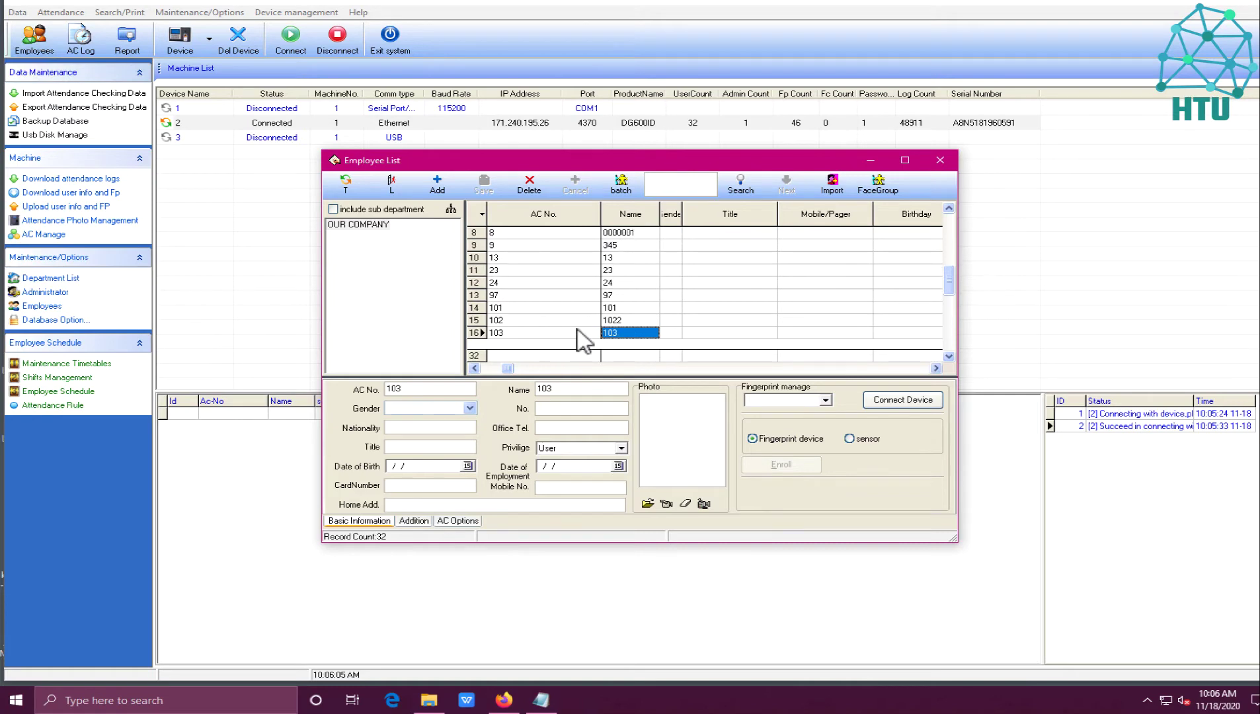
{"action": "left_click", "coordinate": [635, 332]}
{"action": "left_click", "coordinate": [633, 332]}
{"action": "key", "text": "Down"}
{"action": "key", "text": "Down"}
{"action": "key", "text": "Down"}
{"action": "key", "text": "Down"}
{"action": "key", "text": "Down"}
{"action": "key", "text": "Down"}
{"action": "key", "text": "Down"}
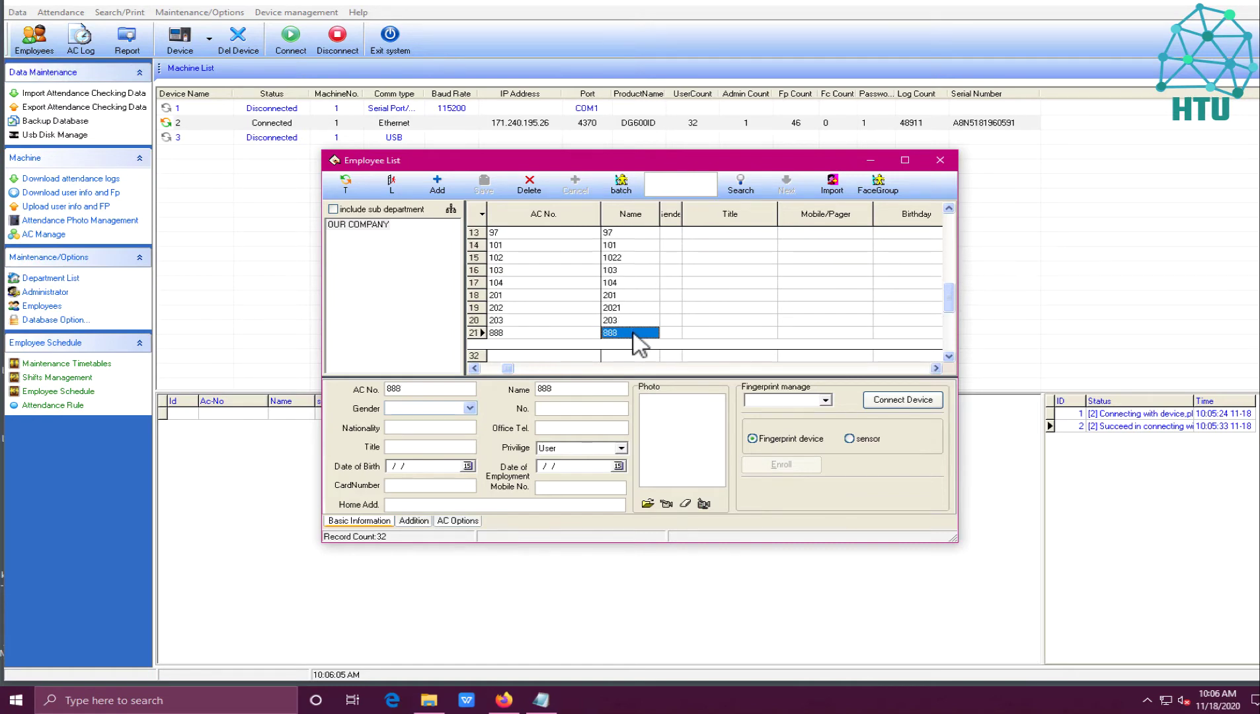
{"action": "key", "text": "Down"}
{"action": "key", "text": "Down"}
{"action": "key", "text": "Down"}
{"action": "key", "text": "Down"}
{"action": "key", "text": "Down"}
{"action": "key", "text": "Down"}
{"action": "key", "text": "Down"}
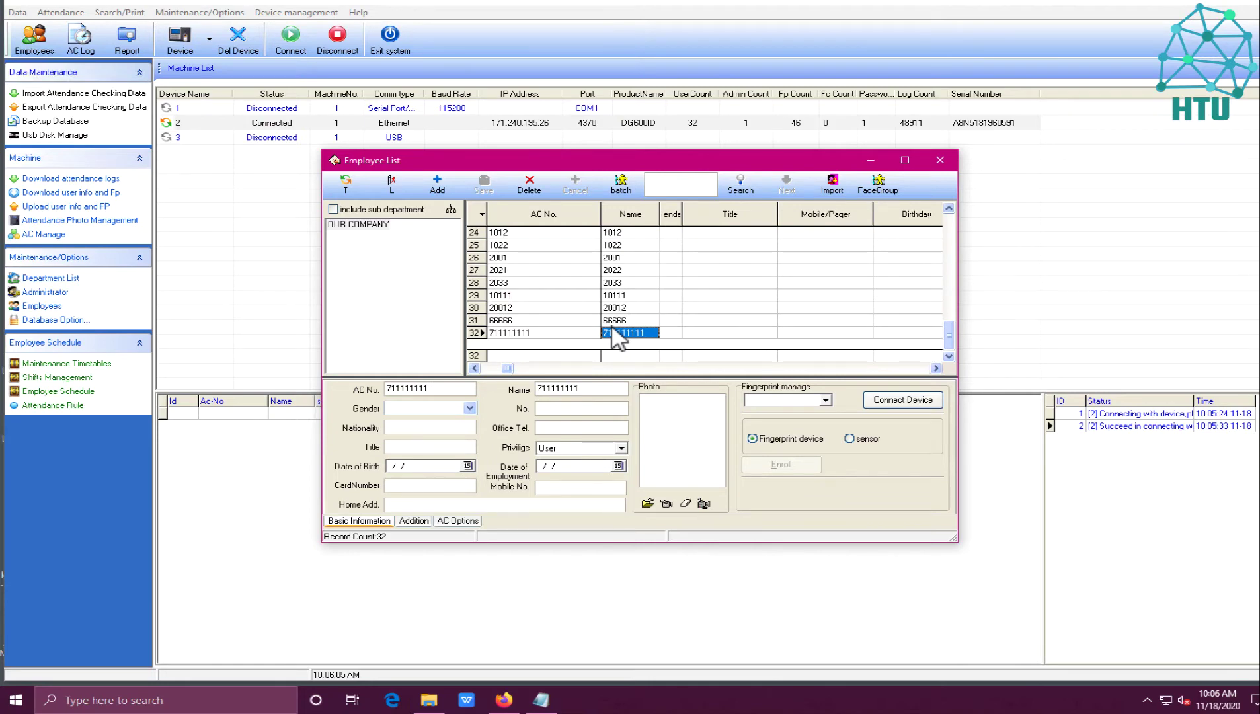
Go back up through the employee records to the one with AC No. 1.
{"action": "key", "text": "Up"}
{"action": "key", "text": "Up"}
{"action": "key", "text": "Up"}
{"action": "key", "text": "Up"}
{"action": "key", "text": "Up"}
{"action": "key", "text": "Up"}
{"action": "key", "text": "Up"}
{"action": "key", "text": "Up"}
{"action": "key", "text": "Up"}
{"action": "key", "text": "Up"}
{"action": "key", "text": "Up"}
{"action": "key", "text": "Up"}
{"action": "key", "text": "Up"}
{"action": "key", "text": "Up"}
{"action": "key", "text": "Up"}
{"action": "key", "text": "Up"}
{"action": "key", "text": "Up"}
{"action": "key", "text": "Up"}
{"action": "key", "text": "Up"}
{"action": "key", "text": "Up"}
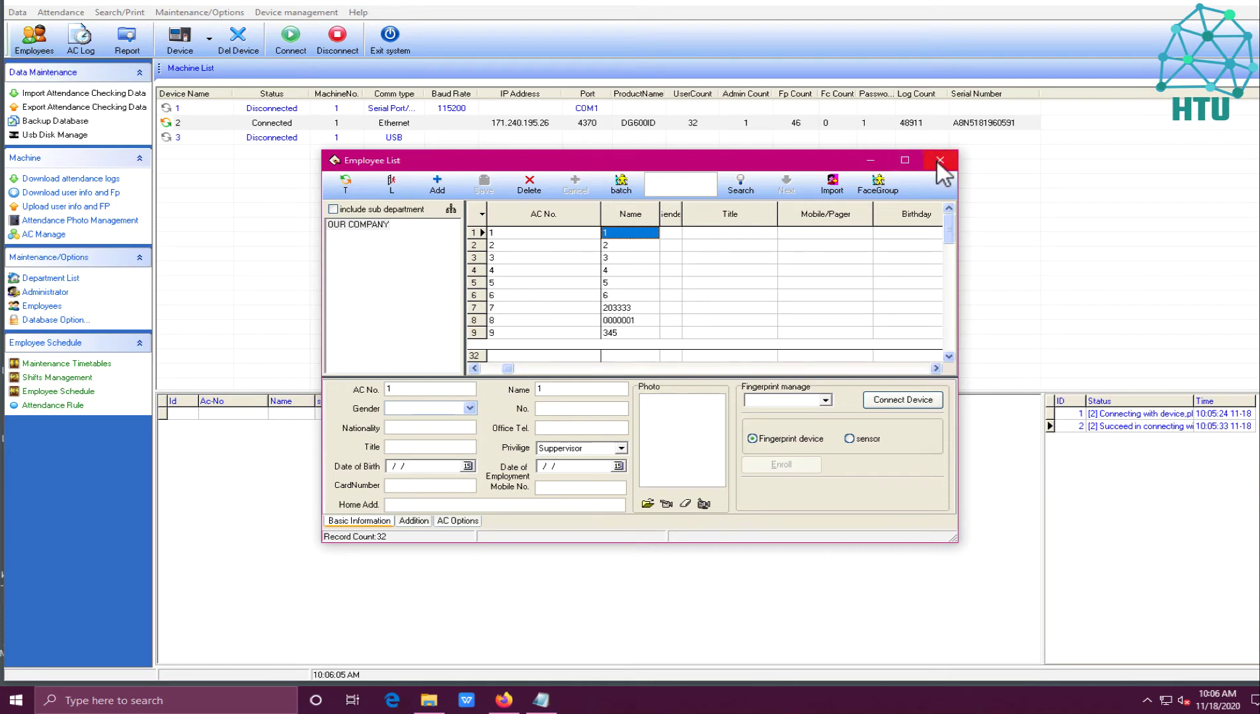
Set the gender of the employee with AC No. 103 to Male, change the name to P 103 and save the record.
{"action": "left_click", "coordinate": [638, 334]}
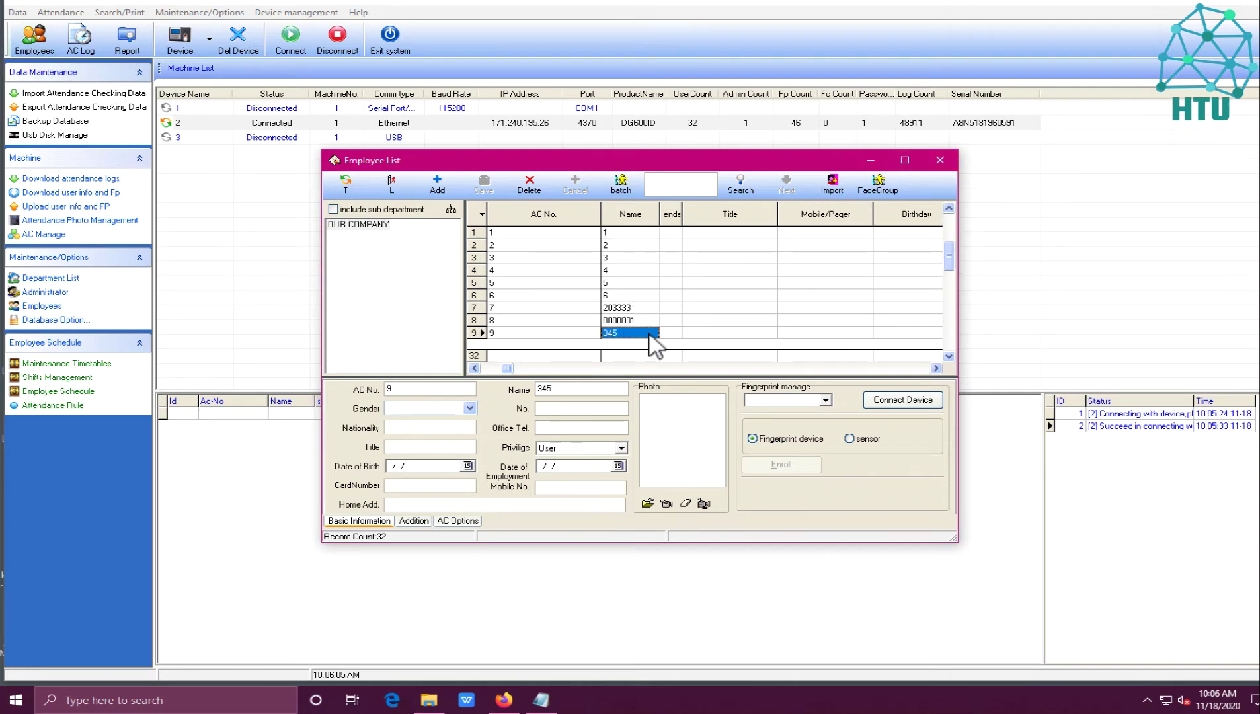
{"action": "scroll", "coordinate": [653, 343], "scroll_direction": "down", "scroll_amount": 11}
{"action": "scroll", "coordinate": [655, 344], "scroll_direction": "down", "scroll_amount": 12}
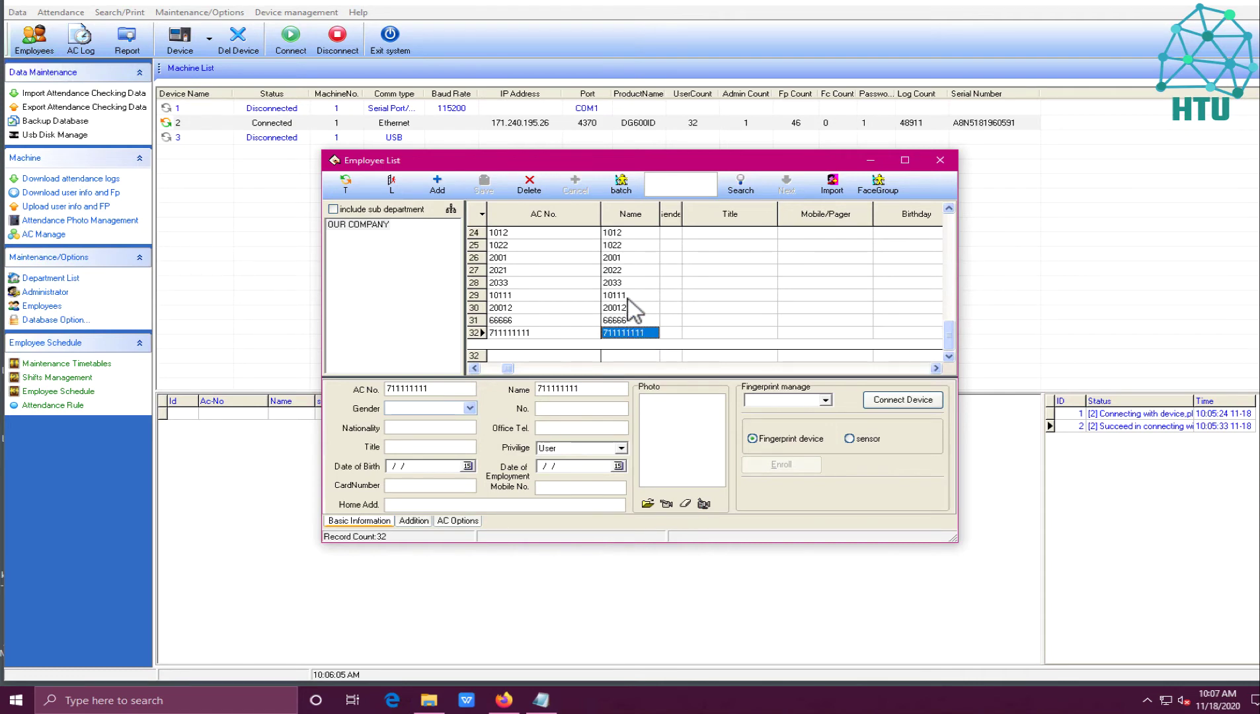
{"action": "scroll", "coordinate": [629, 300], "scroll_direction": "up", "scroll_amount": 11}
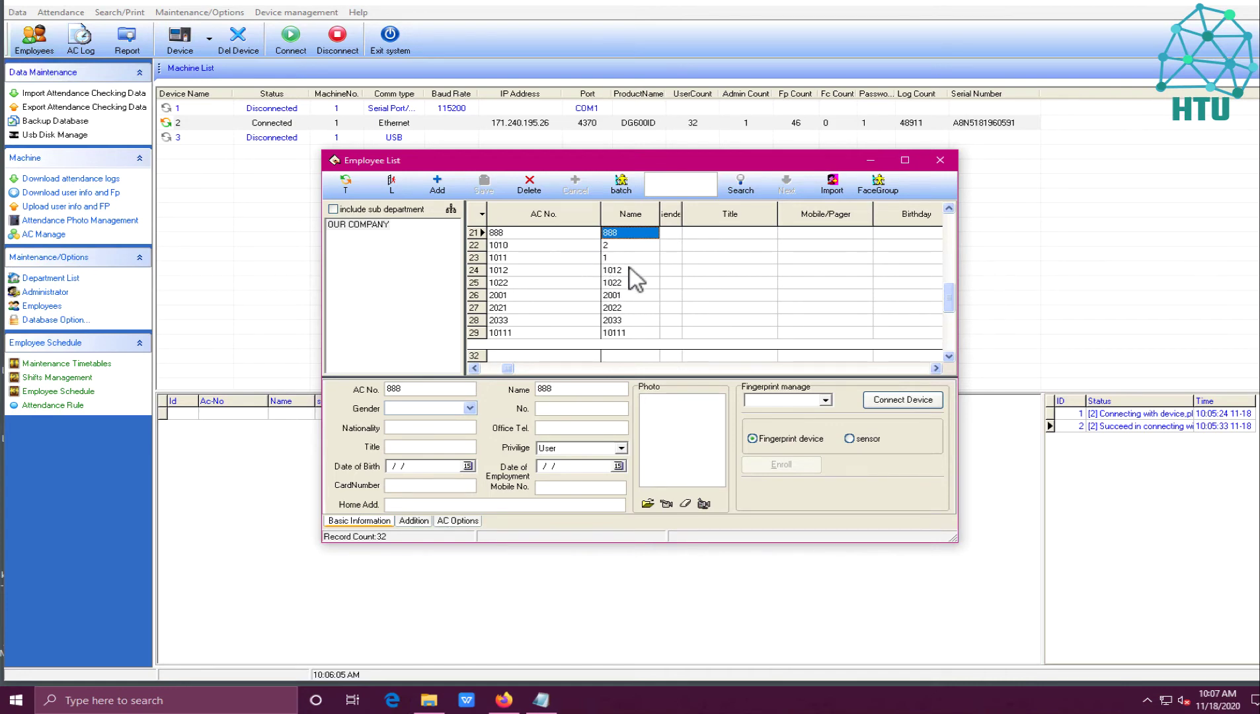
{"action": "scroll", "coordinate": [631, 278], "scroll_direction": "up", "scroll_amount": 2}
{"action": "scroll", "coordinate": [631, 278], "scroll_direction": "up", "scroll_amount": 3}
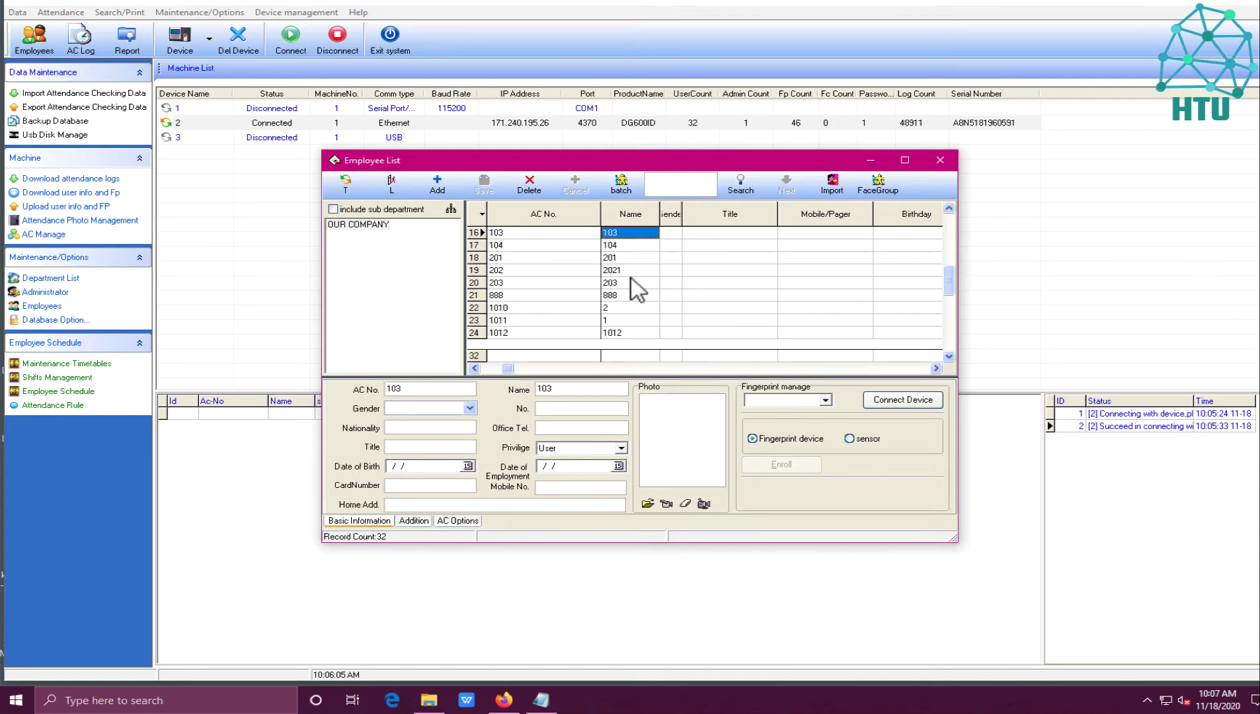
{"action": "left_click", "coordinate": [554, 391]}
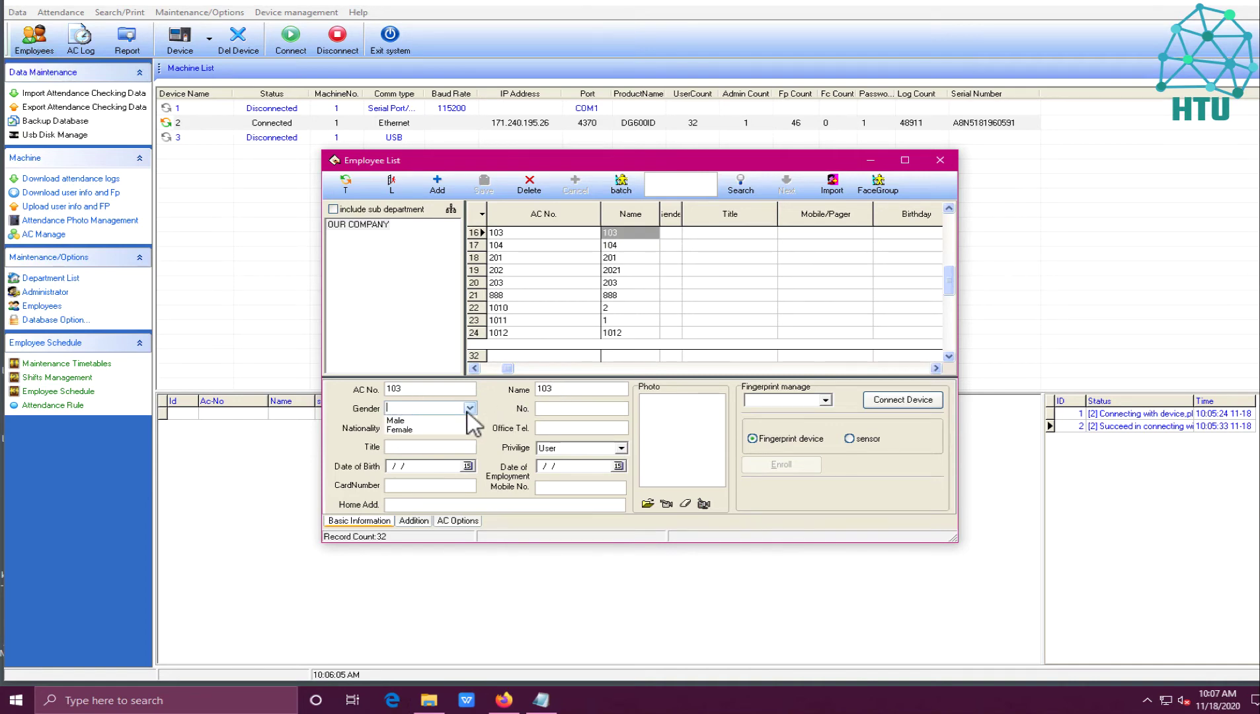
{"action": "left_click", "coordinate": [397, 421]}
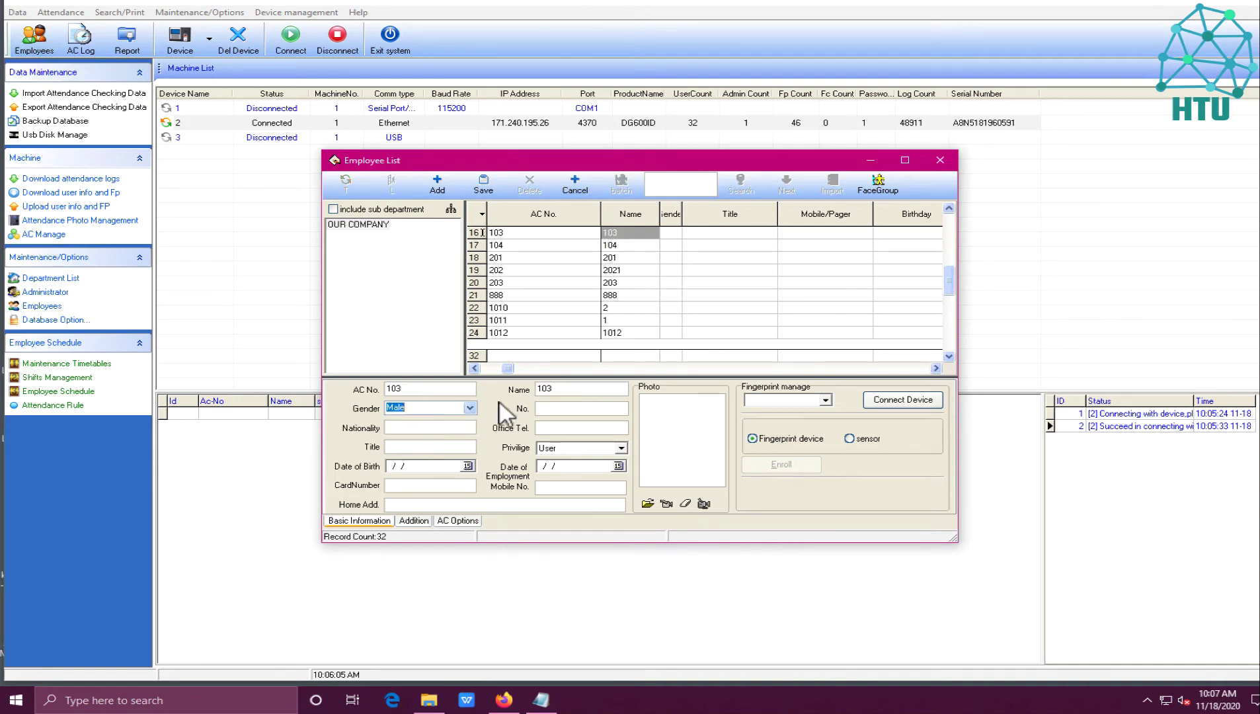
{"action": "left_click", "coordinate": [560, 389]}
{"action": "type", "text": "P 103"}
{"action": "left_click", "coordinate": [484, 185]}
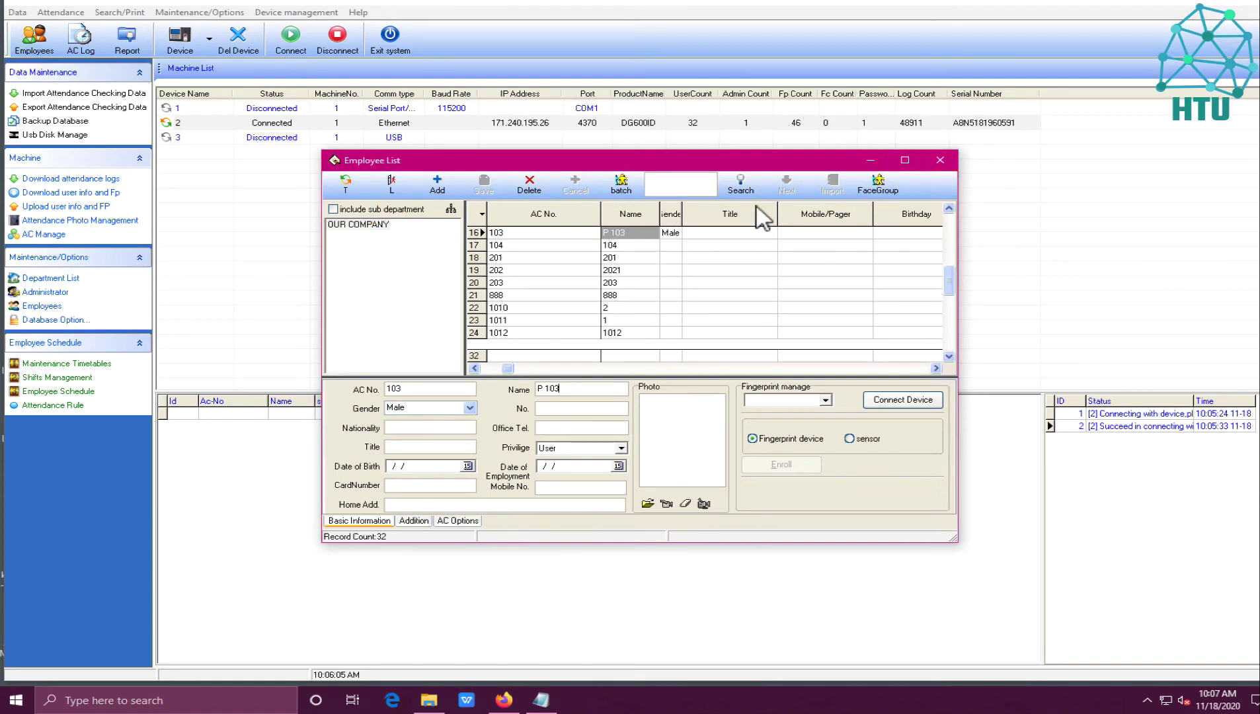
Change the name of the employee with AC No. 104 to P 104, save the record and close the employee list.
{"action": "left_click", "coordinate": [641, 245]}
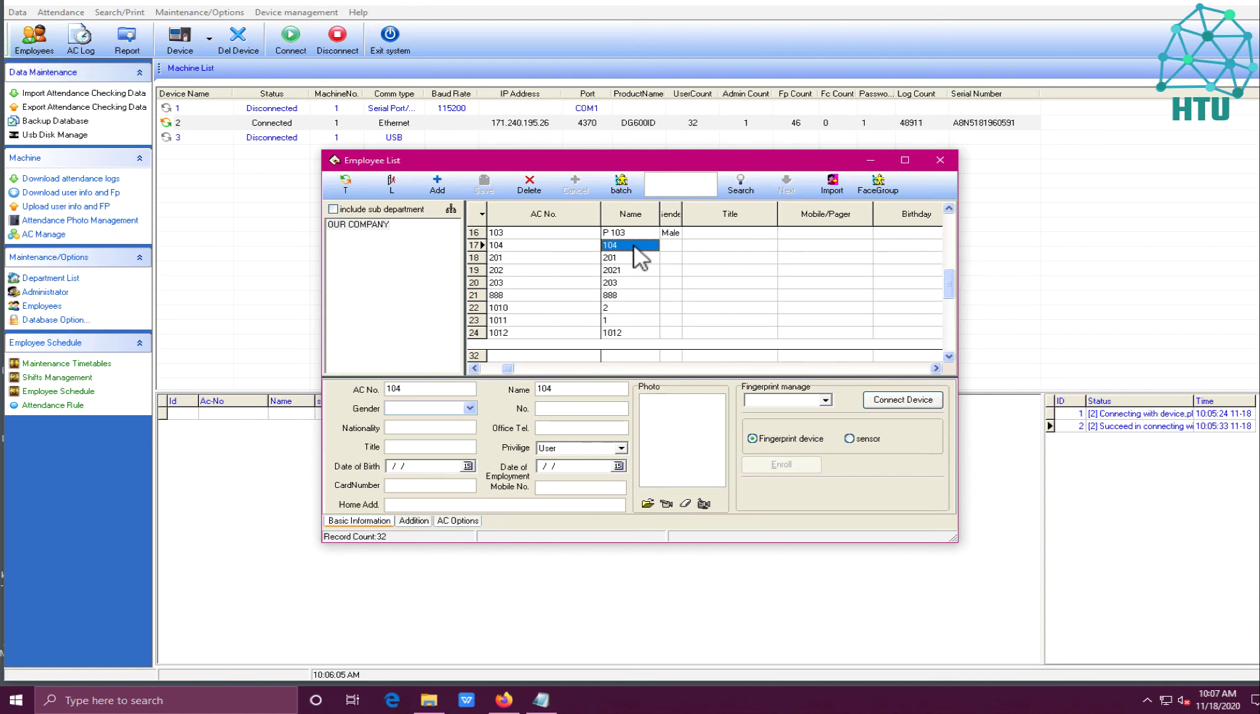
{"action": "left_click", "coordinate": [563, 389]}
{"action": "type", "text": "P"}
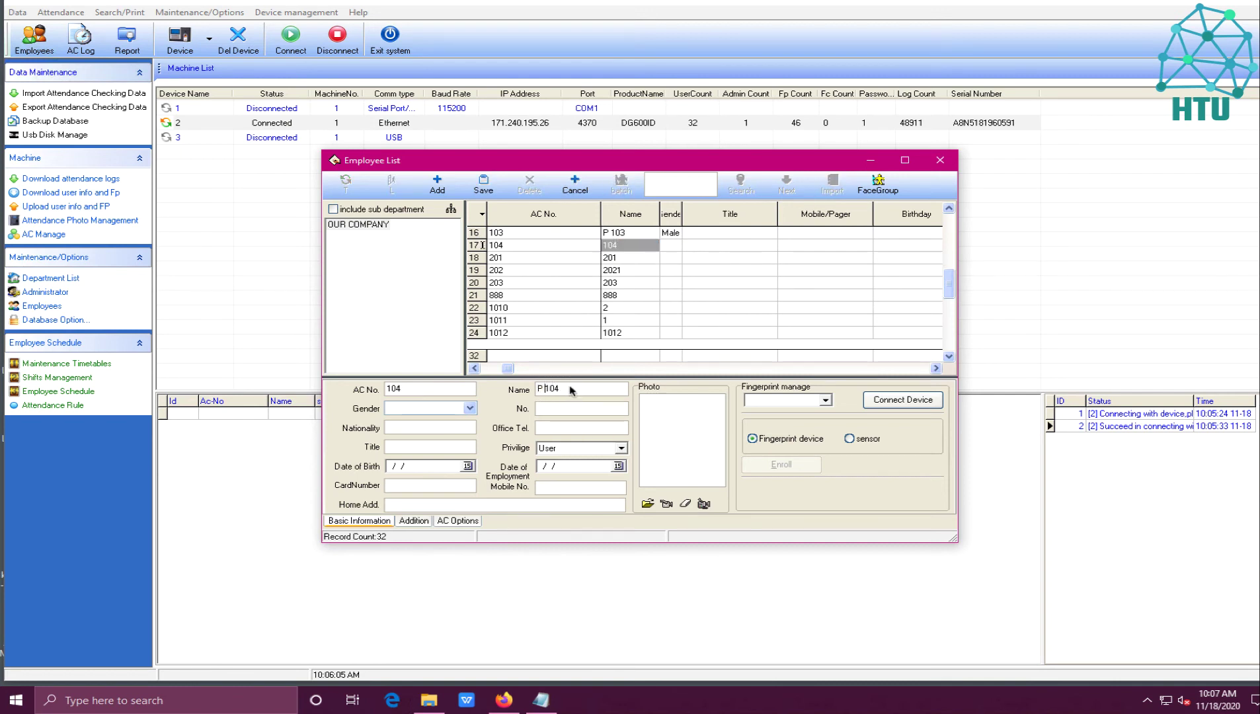
{"action": "left_click", "coordinate": [483, 187]}
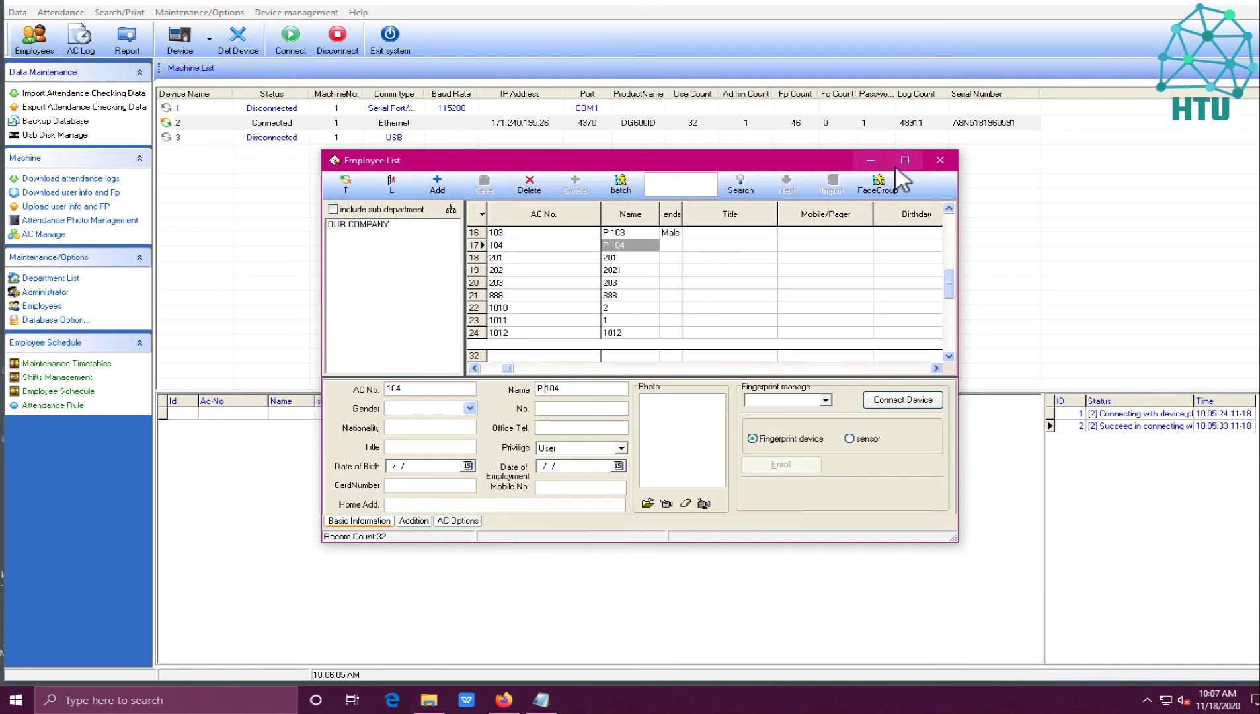
{"action": "left_click", "coordinate": [934, 163]}
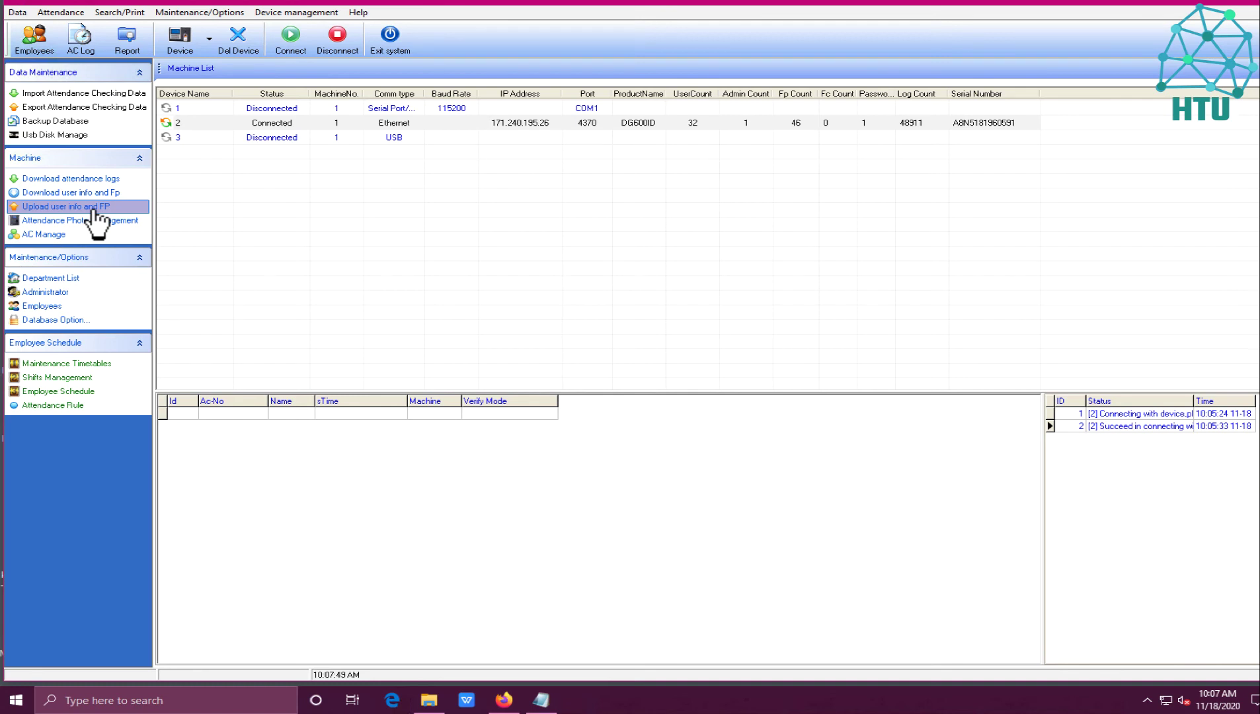
Upload the user info of all OUR COMPANY employees from the PC to device 2 and disconnect the device.
{"action": "left_click", "coordinate": [67, 207]}
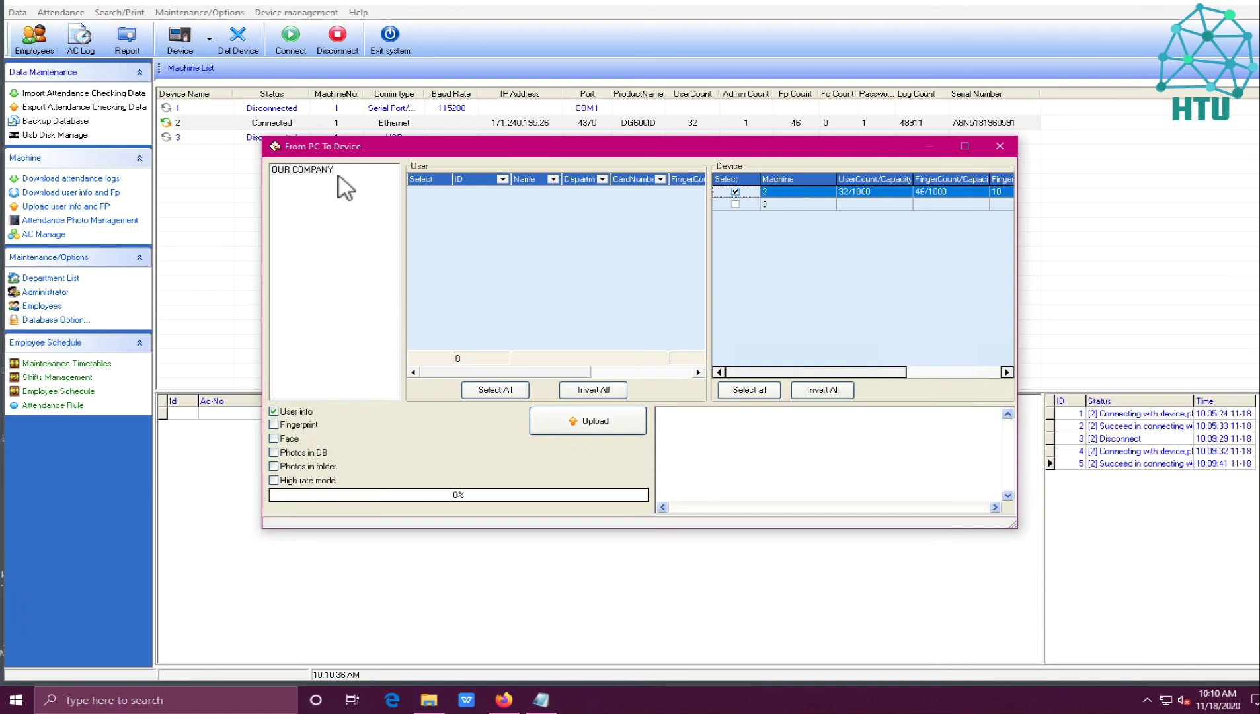
{"action": "double_click", "coordinate": [319, 174]}
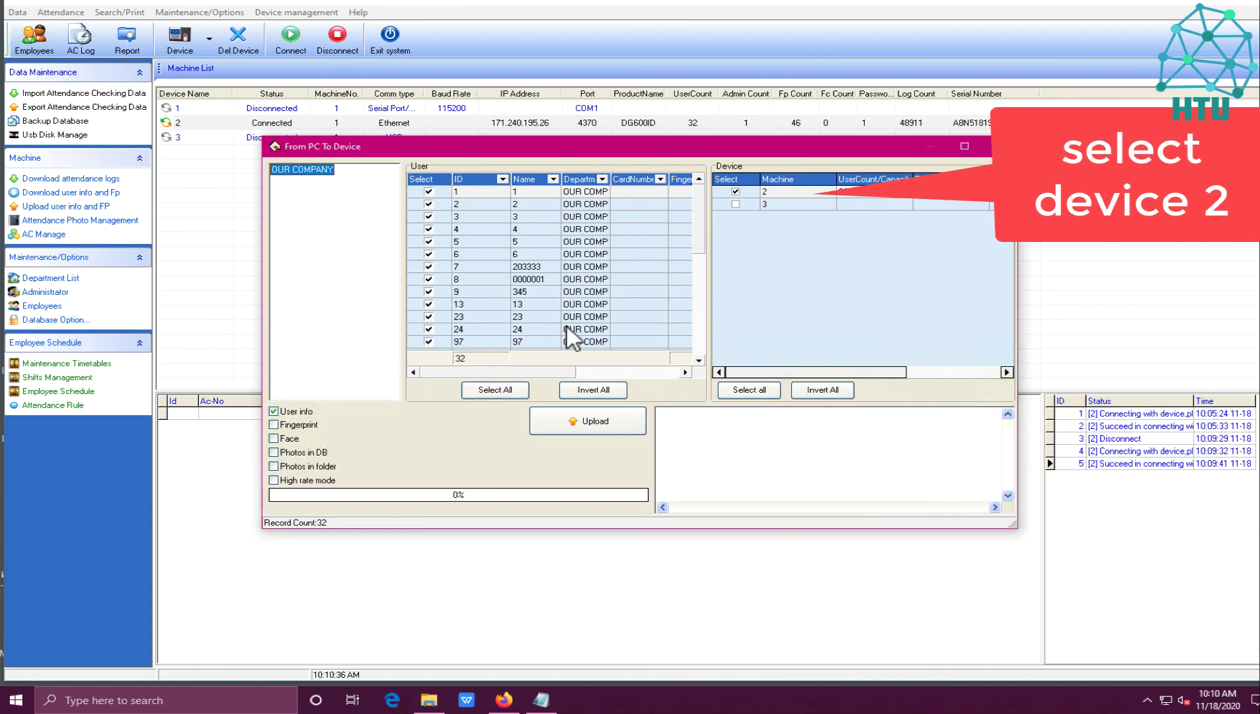
{"action": "left_click_drag", "start_coordinate": [699, 241], "coordinate": [715, 344]}
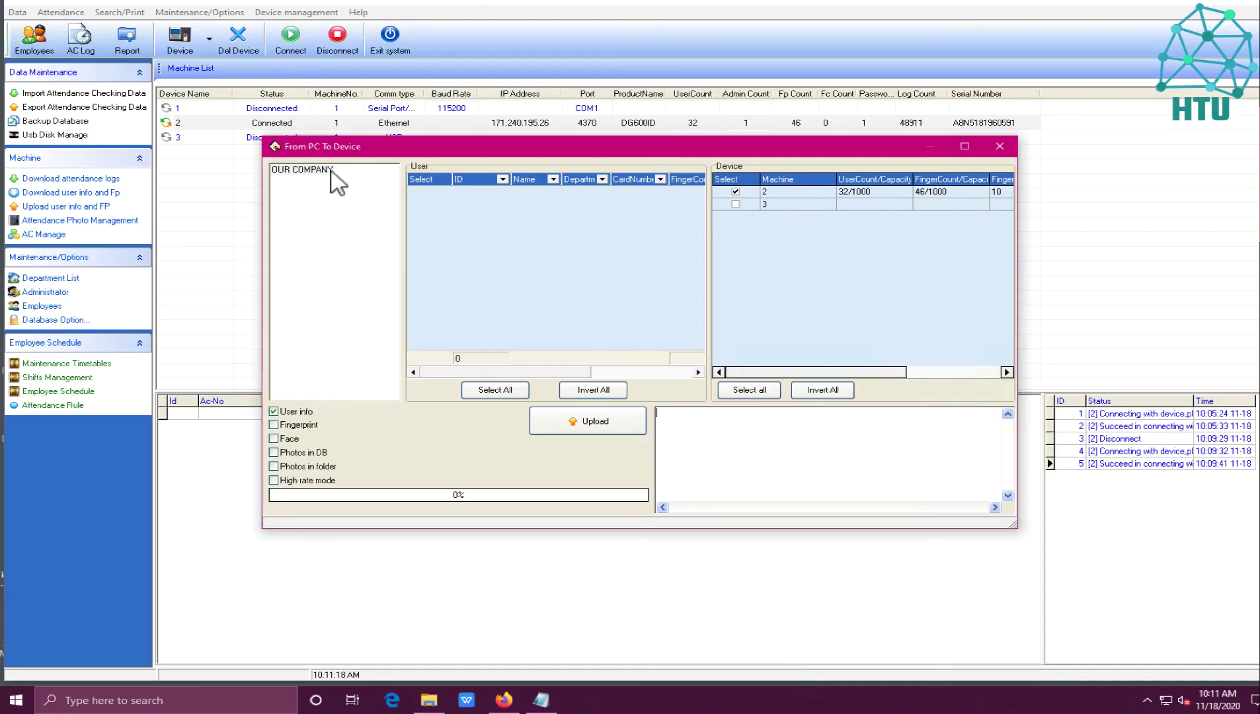
{"action": "left_click", "coordinate": [336, 174]}
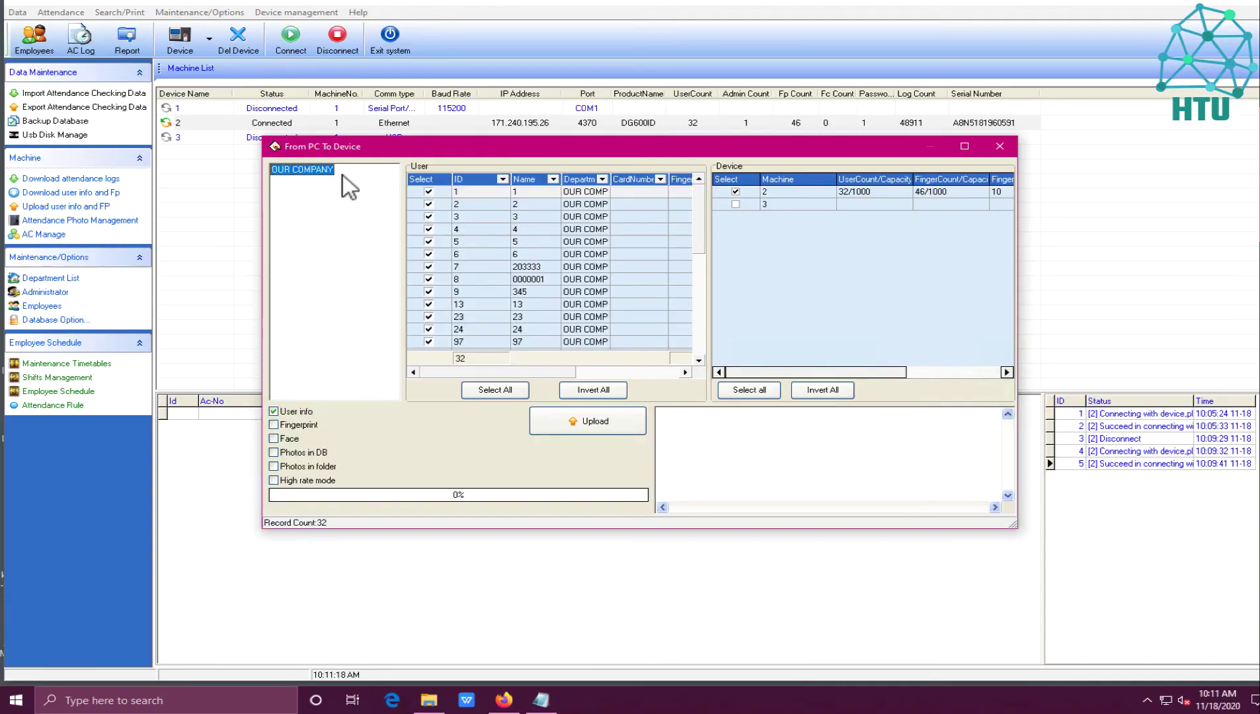
{"action": "left_click_drag", "start_coordinate": [700, 247], "coordinate": [703, 288]}
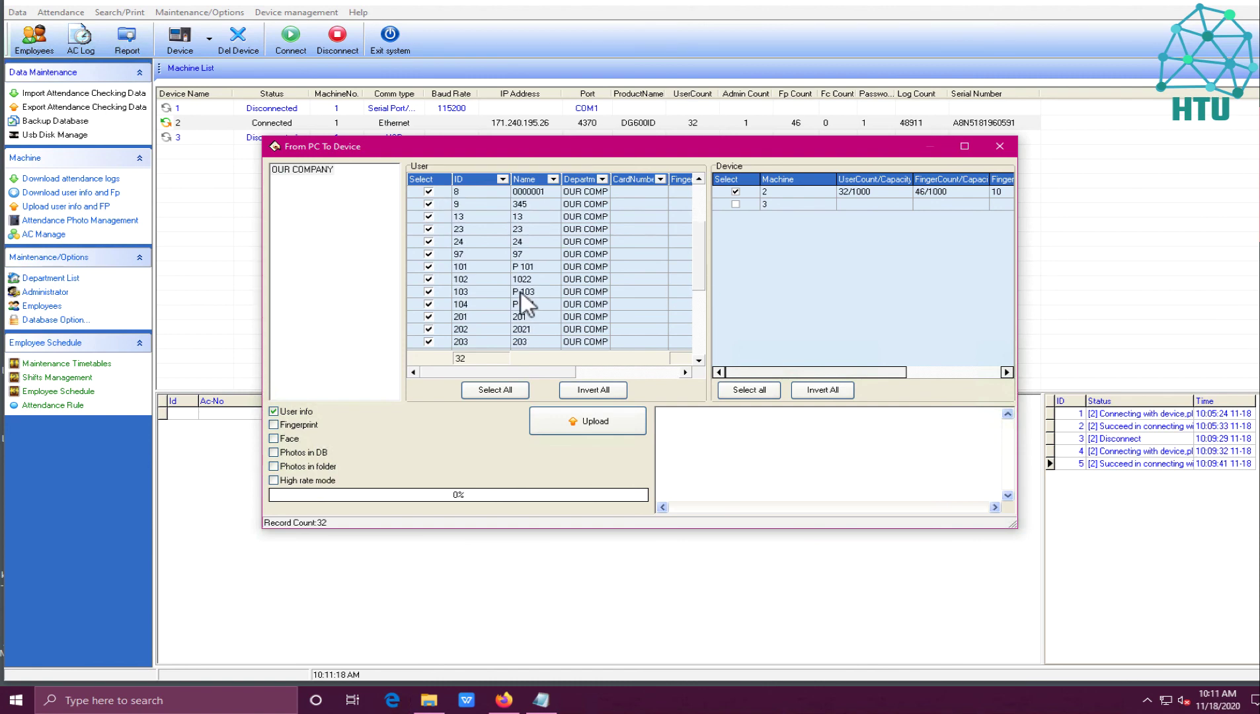
{"action": "left_click", "coordinate": [510, 393]}
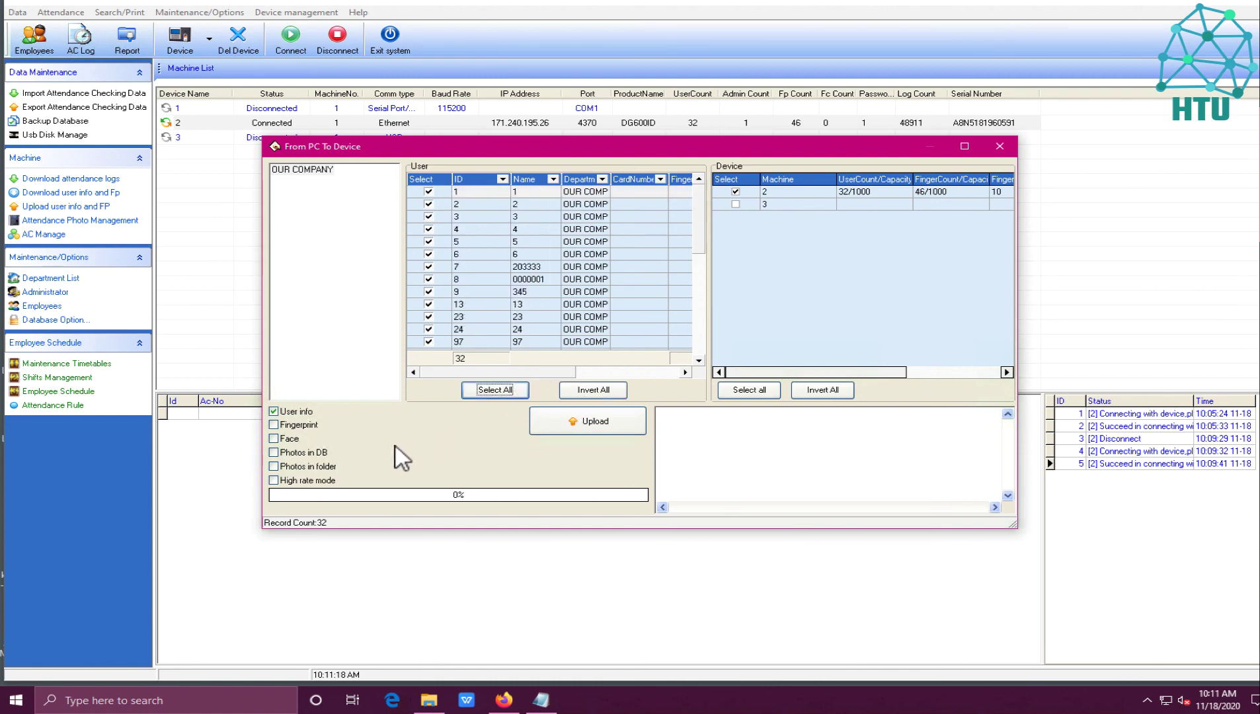
{"action": "left_click", "coordinate": [586, 421]}
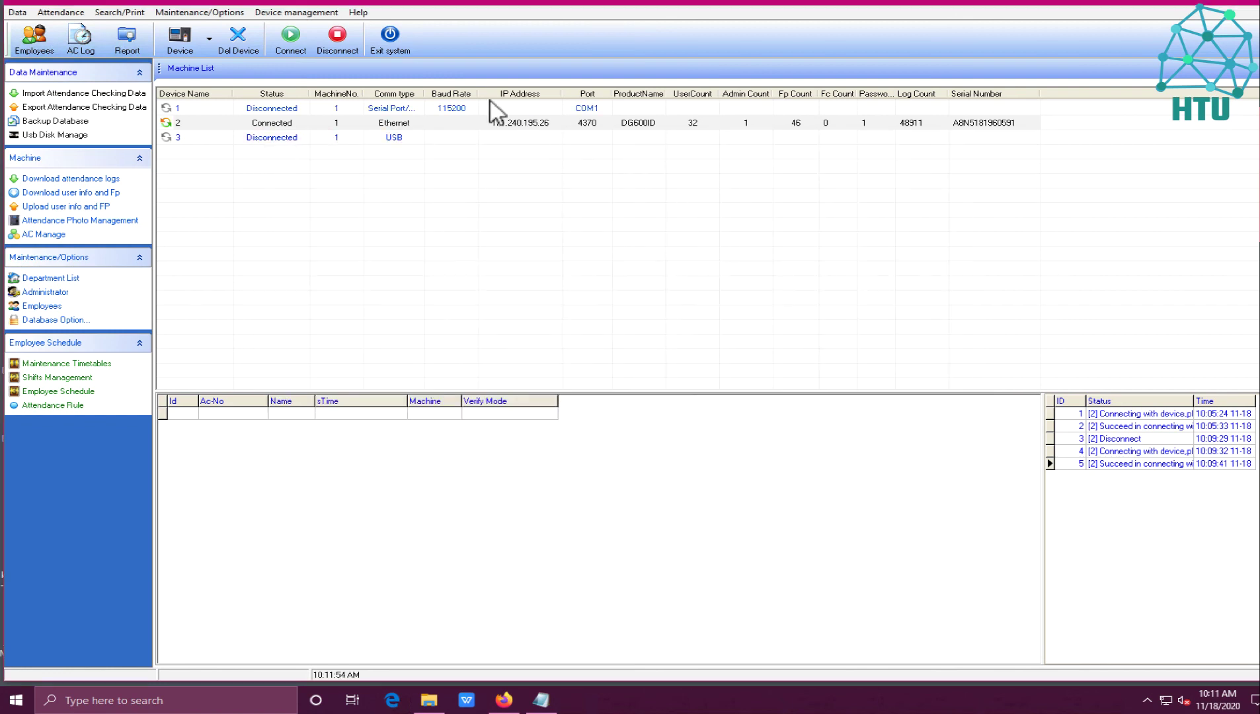
{"action": "left_click", "coordinate": [337, 52]}
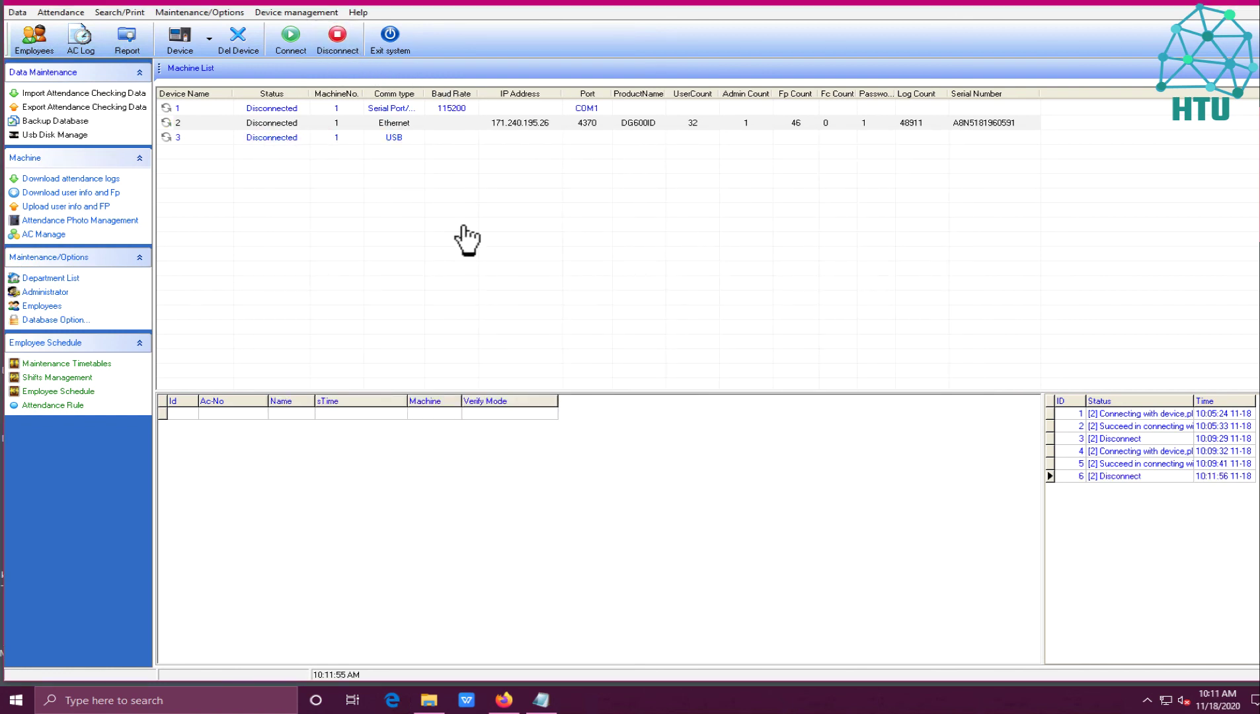